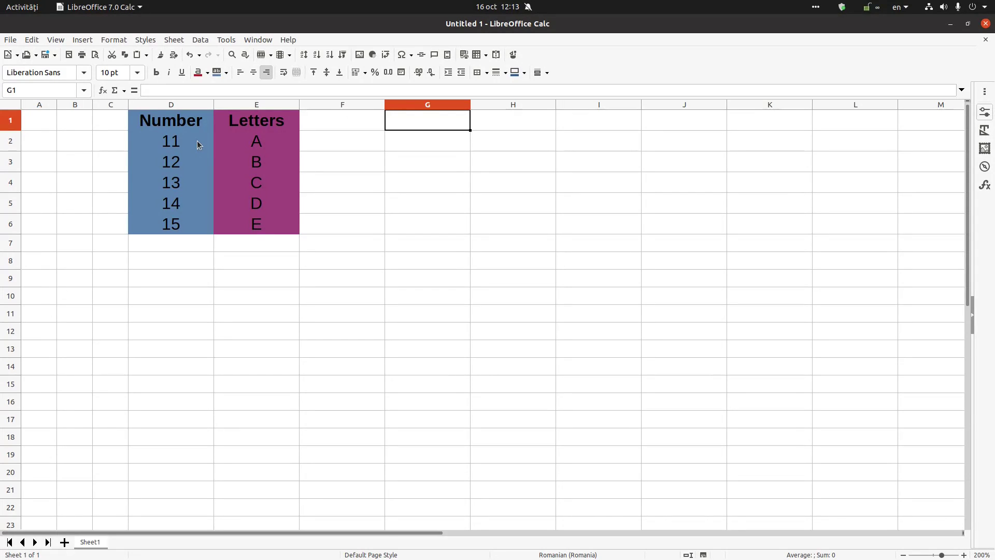
pyautogui.click(198, 142)
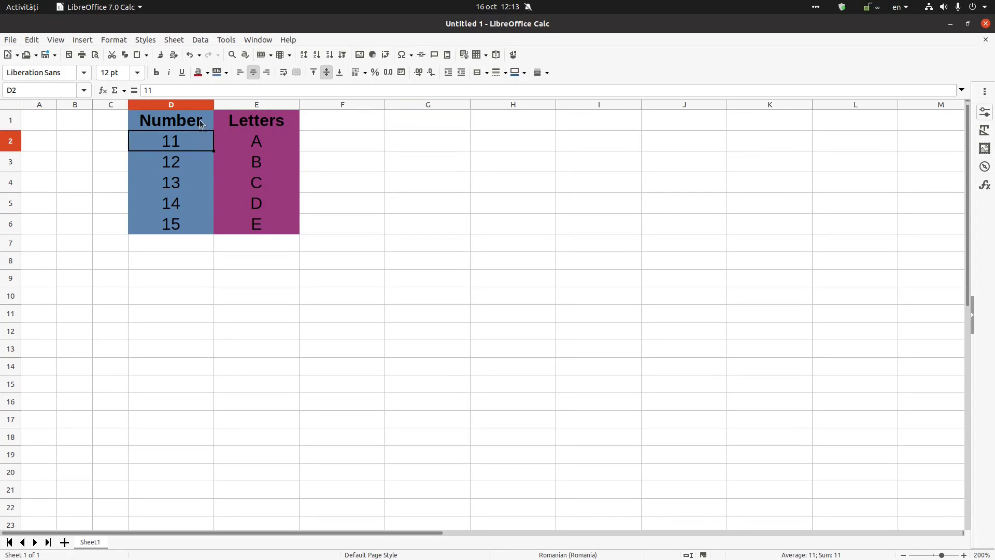
pyautogui.moveTo(199, 121); pyautogui.dragTo(211, 213)
pyautogui.click(217, 205)
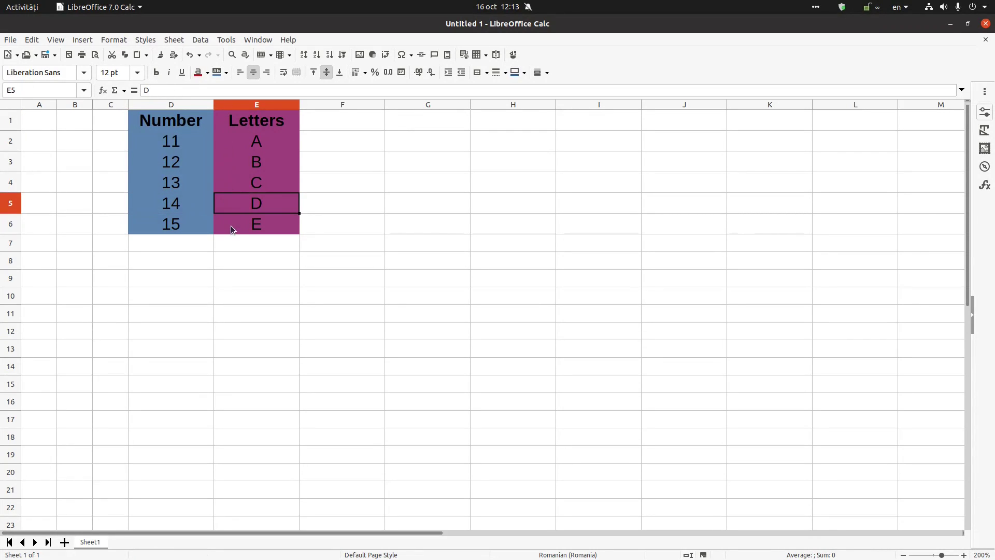
pyautogui.click(181, 120)
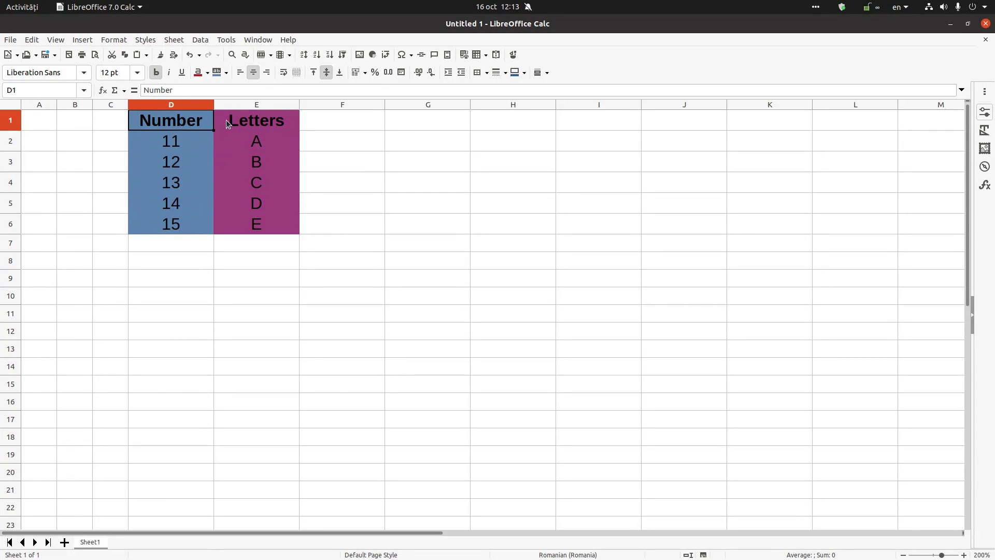
pyautogui.click(227, 223)
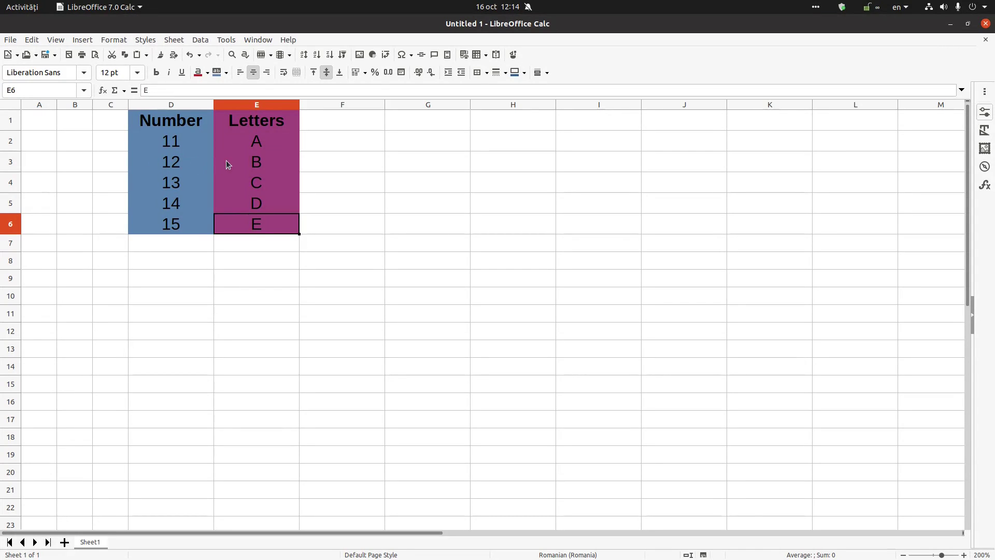
pyautogui.click(19, 183)
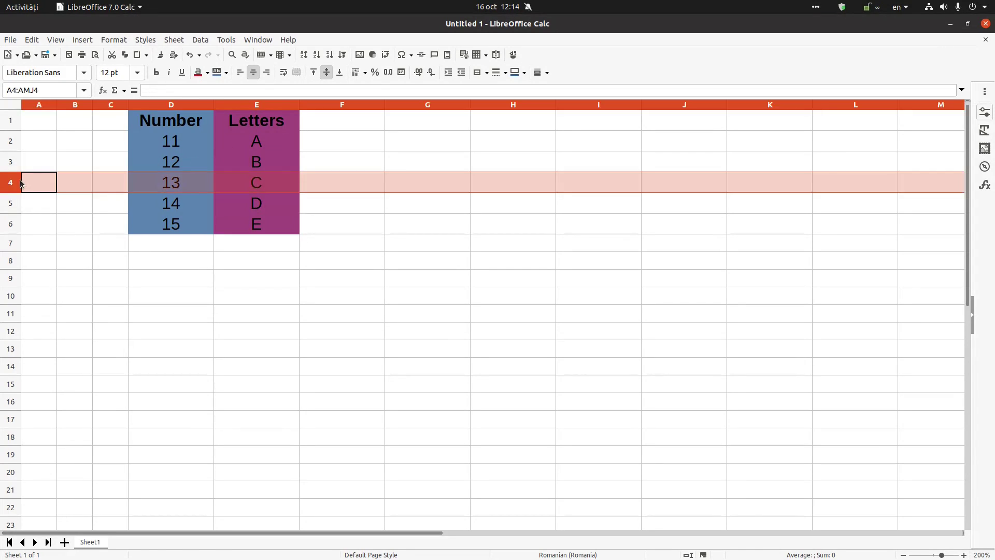
pyautogui.click(183, 166)
pyautogui.click(197, 140)
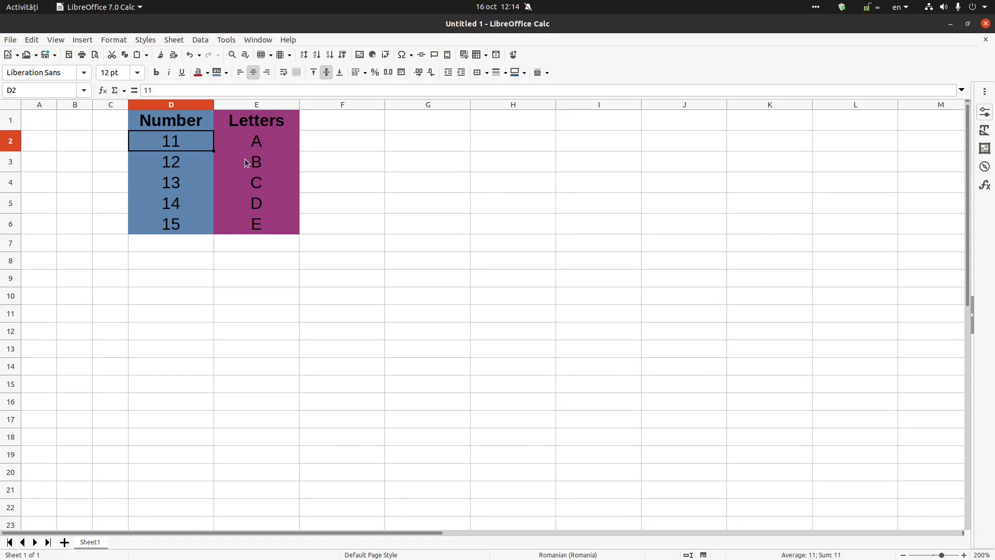
# - Insert a new column directly after the Number column (D)
pyautogui.click(200, 104)
pyautogui.rightClick(201, 105)
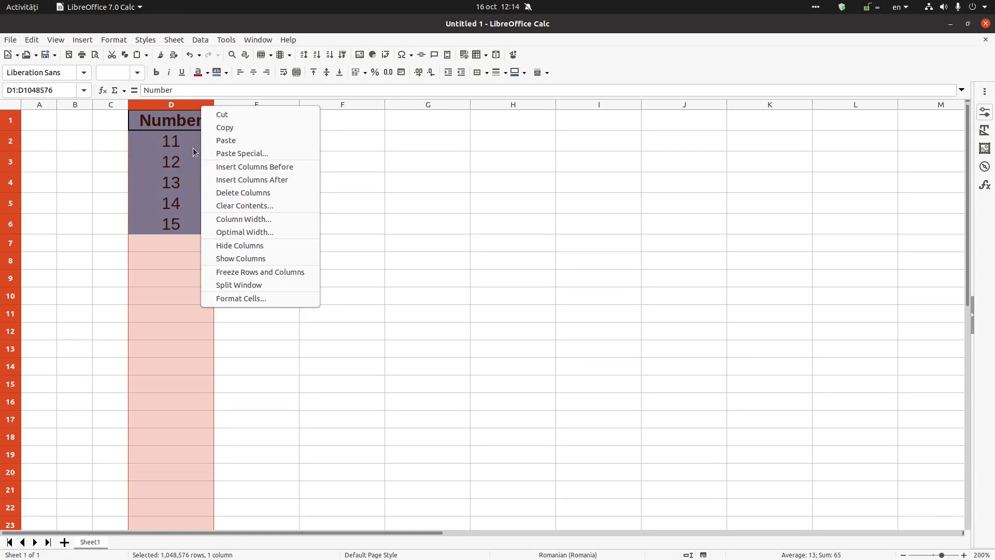
pyautogui.click(193, 120)
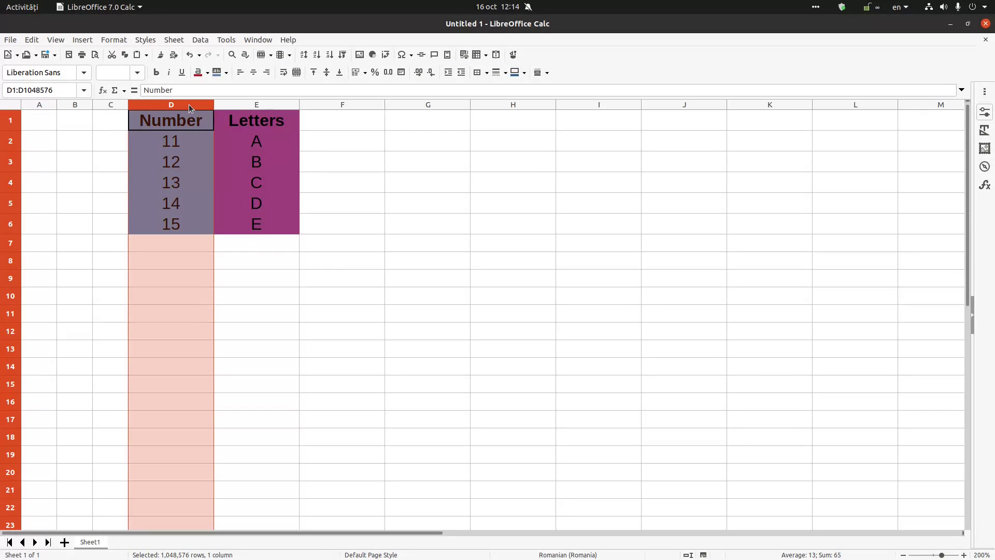
pyautogui.rightClick(189, 106)
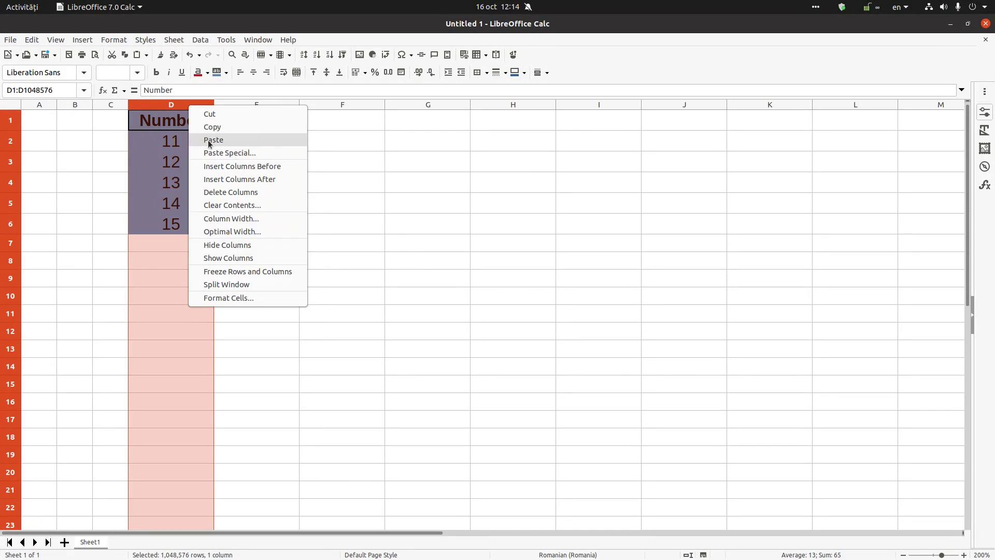
pyautogui.click(228, 178)
pyautogui.click(241, 127)
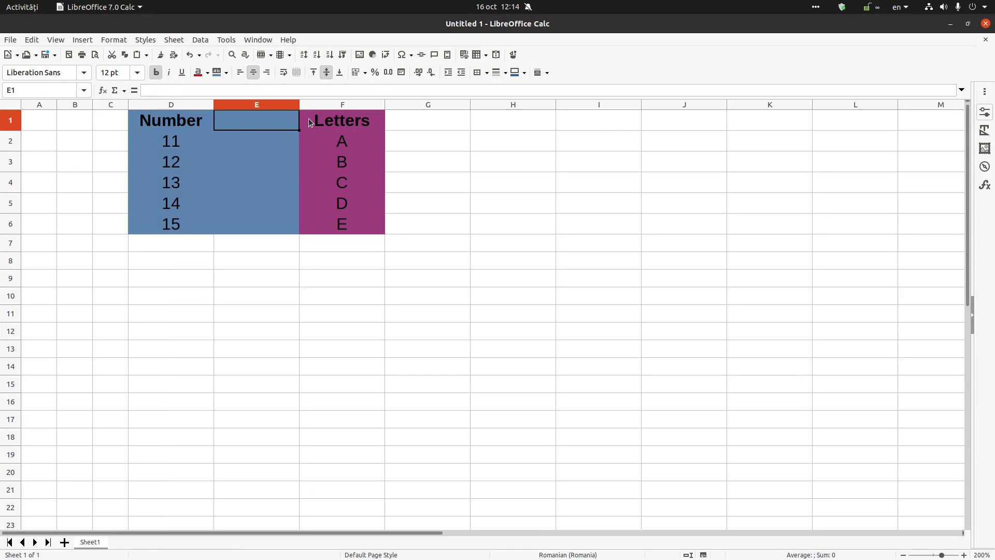
# - Fill the new column E with the sample text "dfdfd" in E1, "dfdfdfdf" in E2 and "dfdfd" in E3
pyautogui.write('dfdfd')
pyautogui.press('Return')
pyautogui.write('dfdfdfdf')
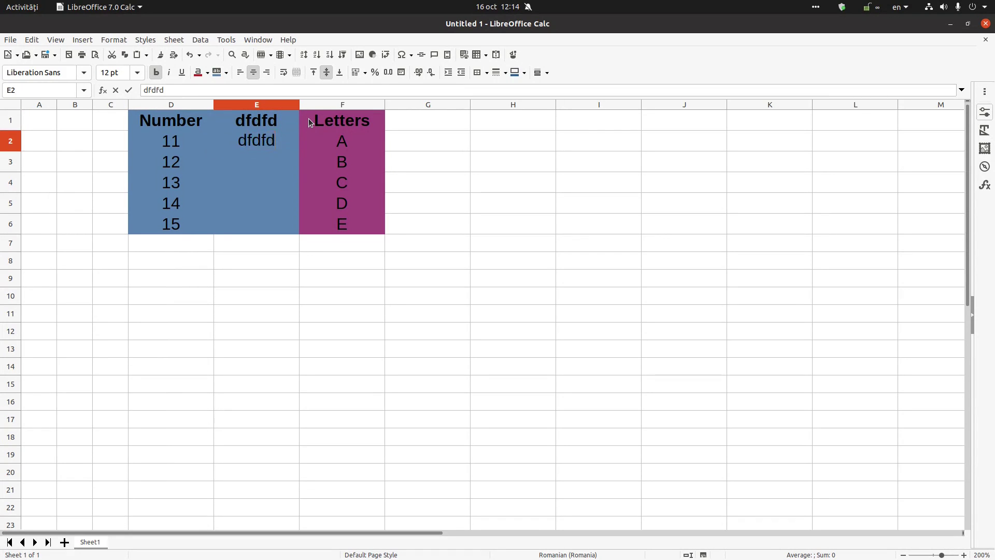
pyautogui.press('Return')
pyautogui.write('d')
pyautogui.press('Up')
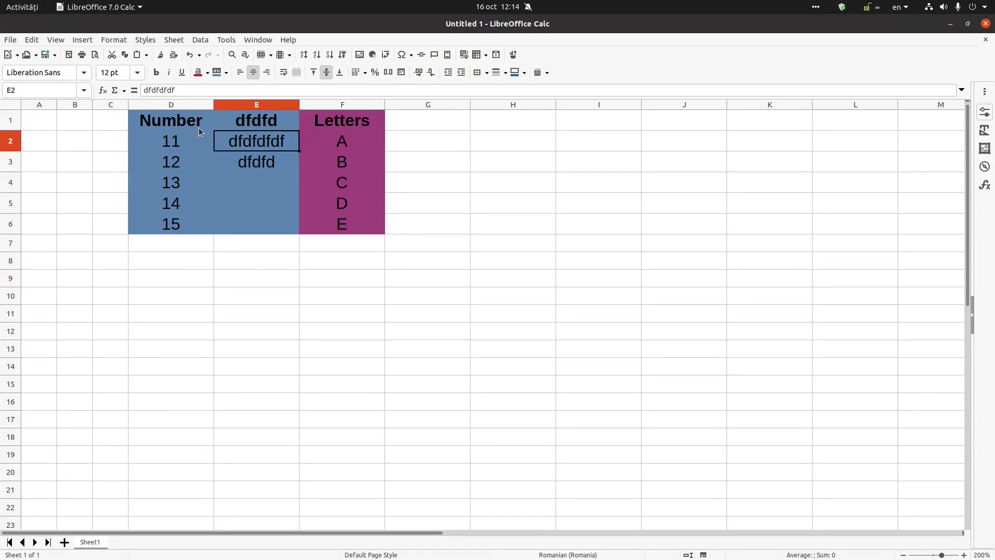
pyautogui.click(198, 128)
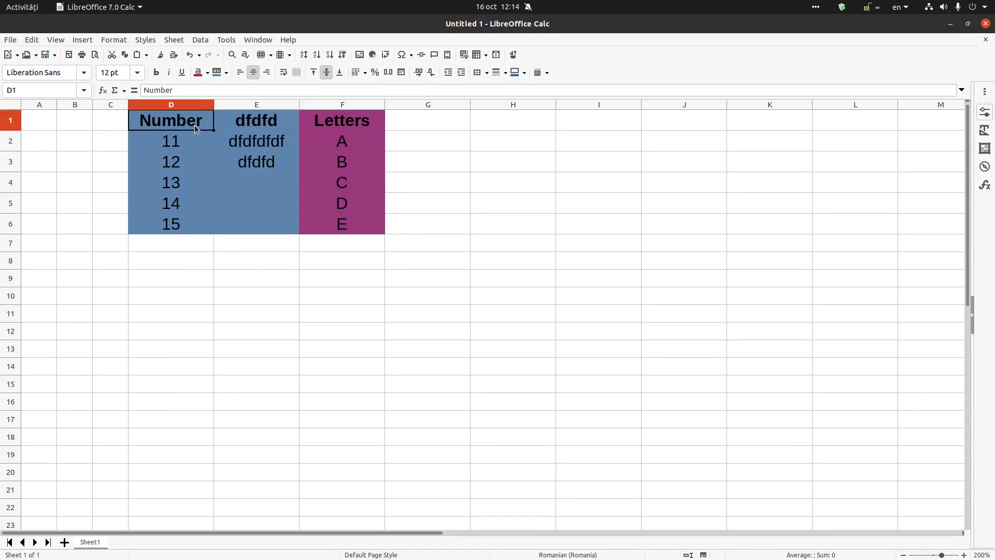
pyautogui.click(245, 128)
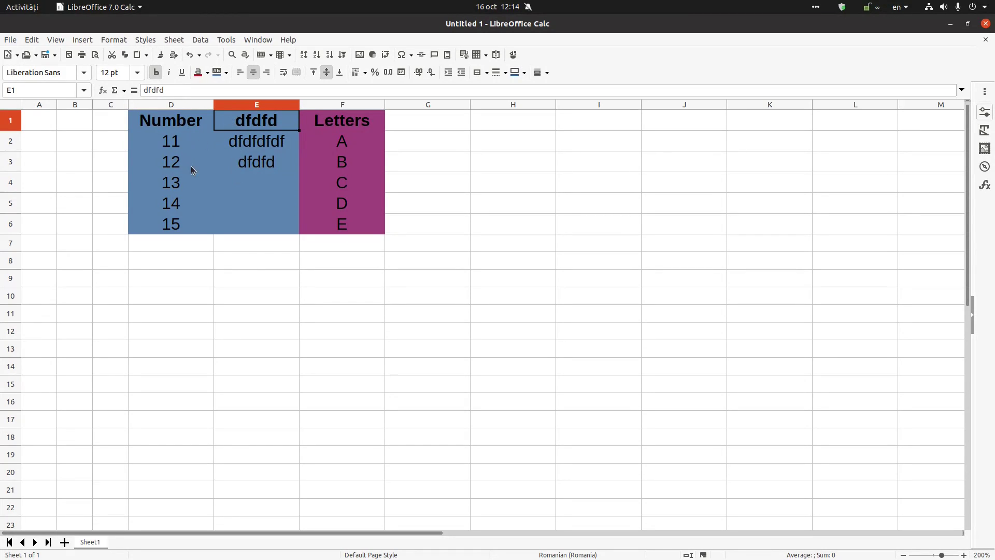
pyautogui.press('Down')
pyautogui.press('Down')
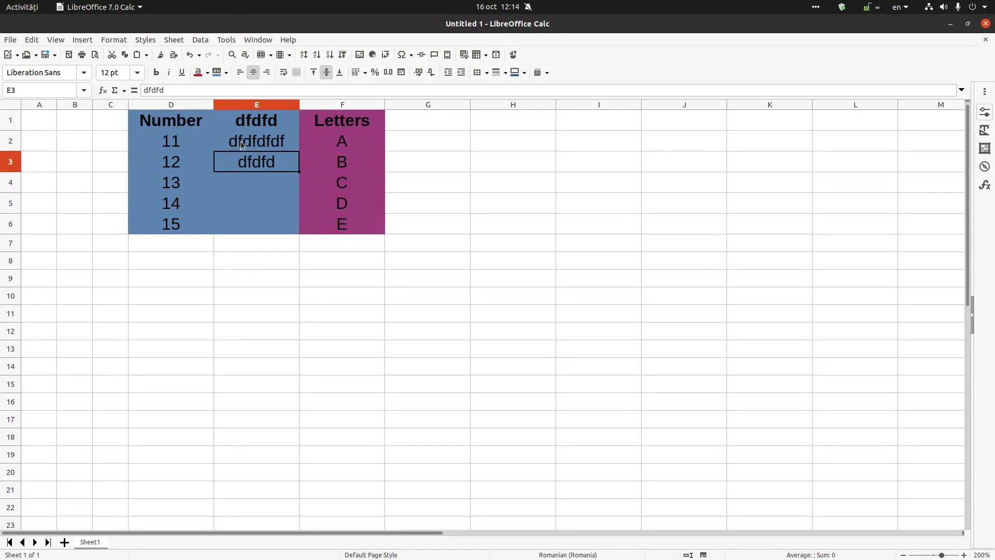
# - Delete column E with the sample text
pyautogui.rightClick(246, 104)
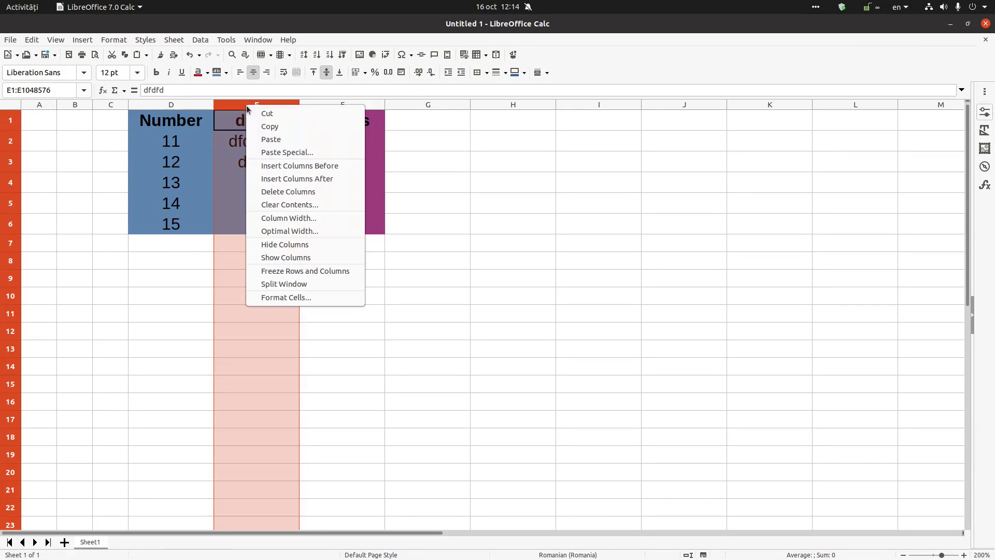
pyautogui.click(268, 188)
# - Insert a new column before the Letters column (E) and select its cells E1:E6
pyautogui.click(244, 110)
pyautogui.rightClick(244, 106)
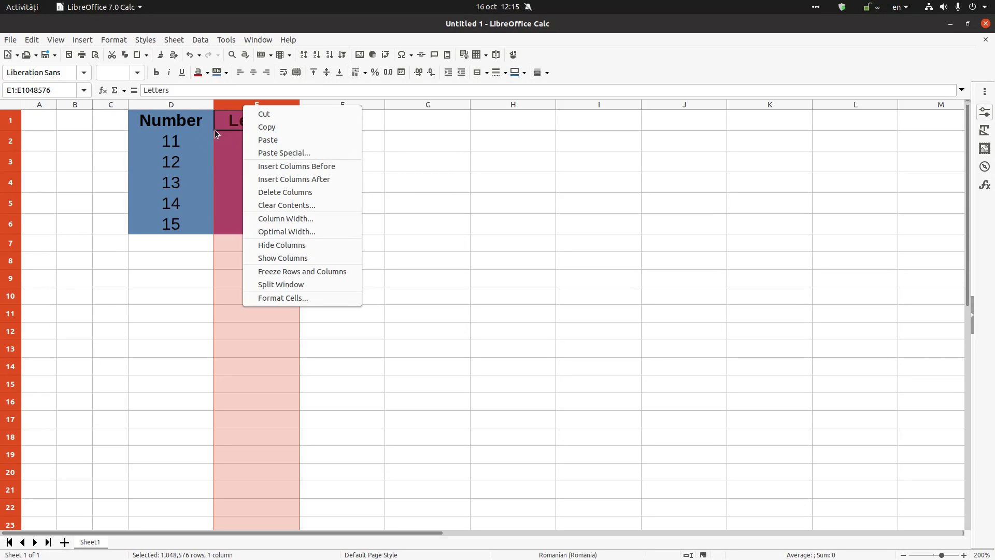
pyautogui.click(261, 166)
pyautogui.click(261, 155)
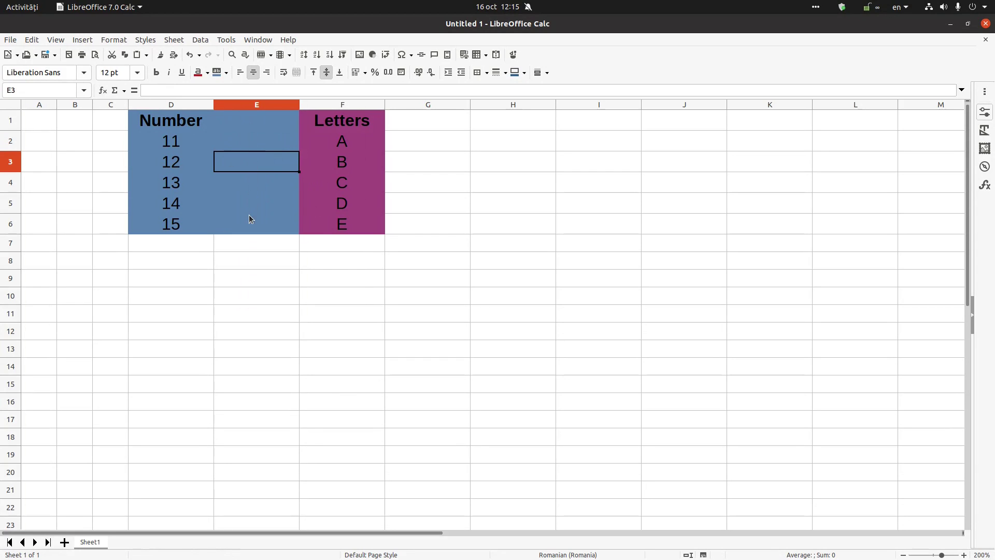
pyautogui.moveTo(250, 222); pyautogui.dragTo(253, 111)
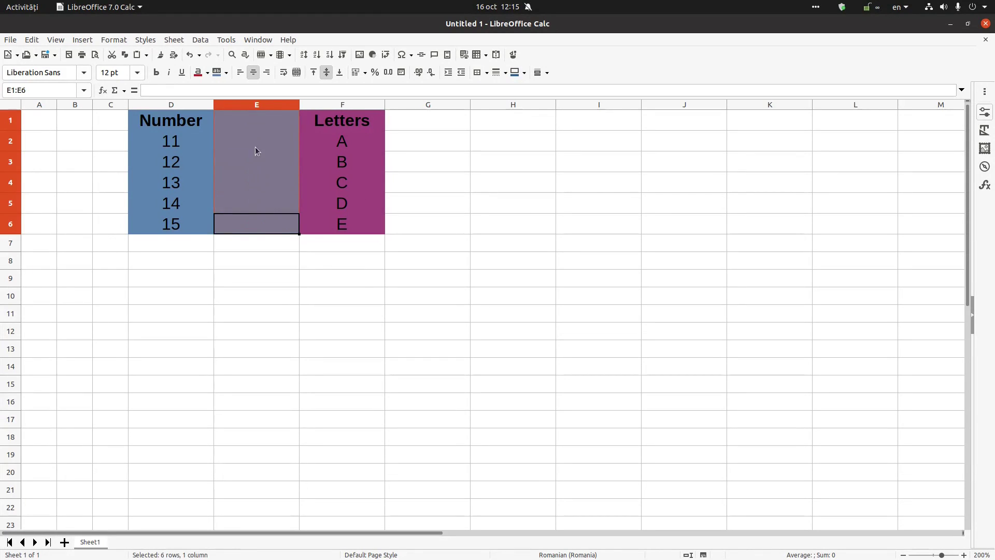
pyautogui.click(224, 122)
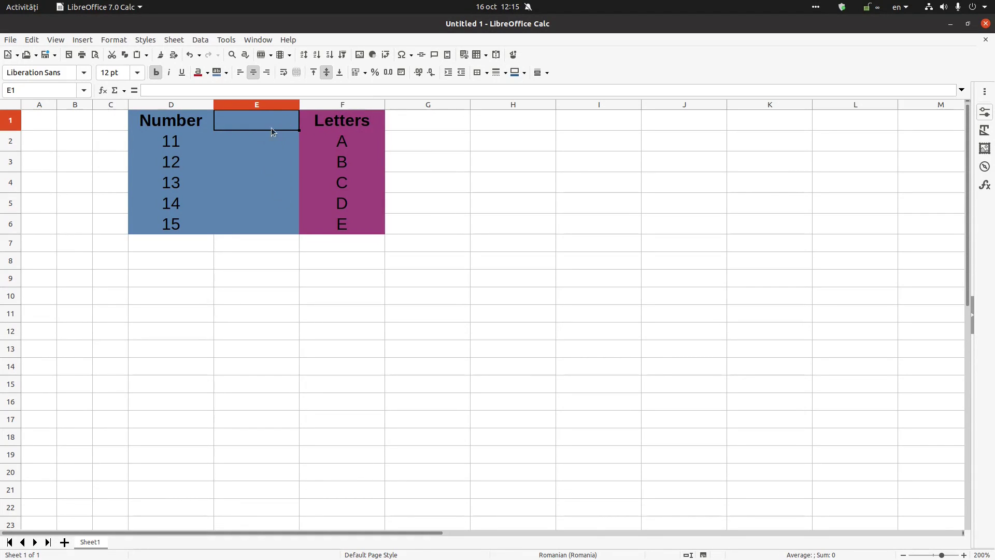
# - Insert a new column after the Letters column (F)
pyautogui.rightClick(334, 105)
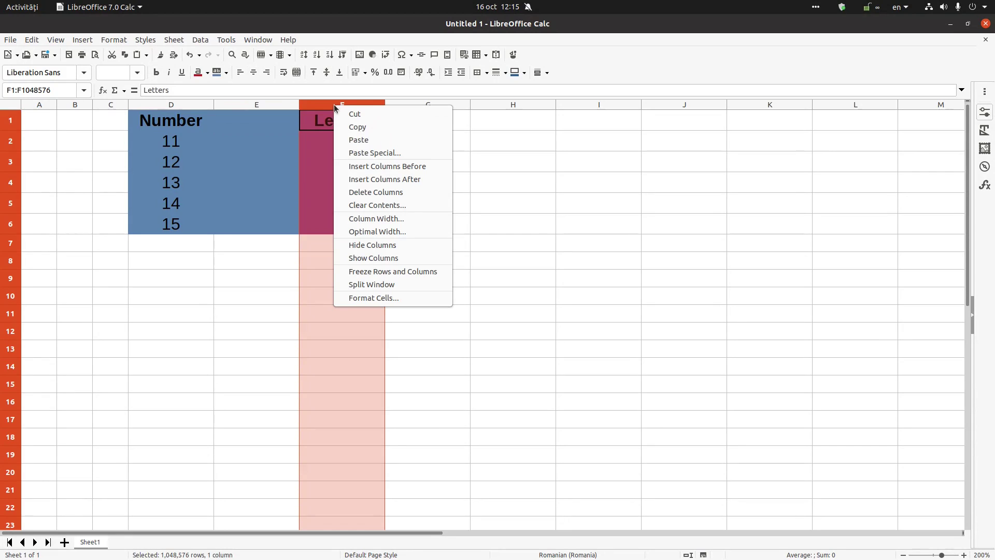
pyautogui.click(378, 179)
pyautogui.click(403, 158)
pyautogui.click(355, 149)
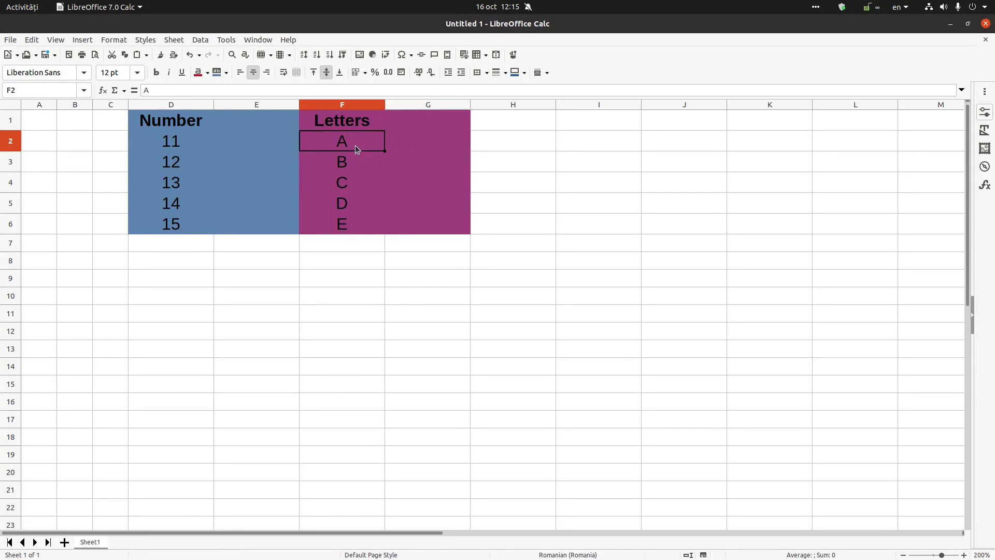
# - Clone the formatting of the Letters cells F1:F6 onto the empty cells E1:E6
pyautogui.moveTo(331, 120); pyautogui.dragTo(335, 221)
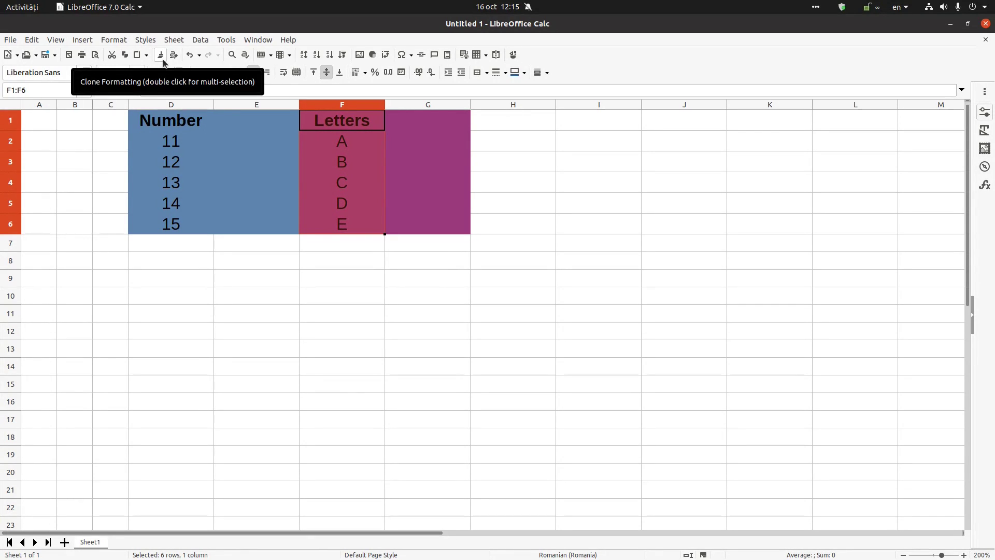
pyautogui.click(250, 118)
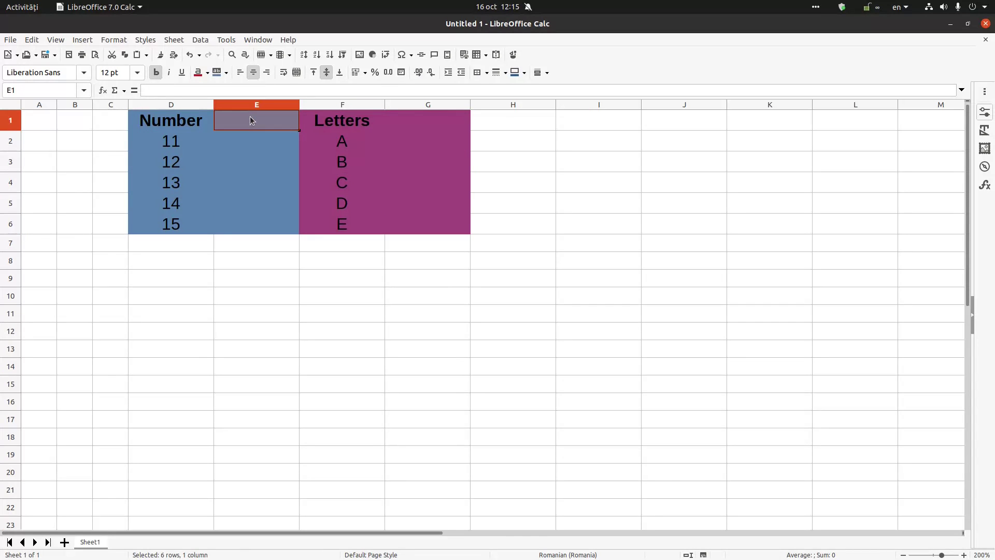
pyautogui.moveTo(328, 119); pyautogui.dragTo(333, 222)
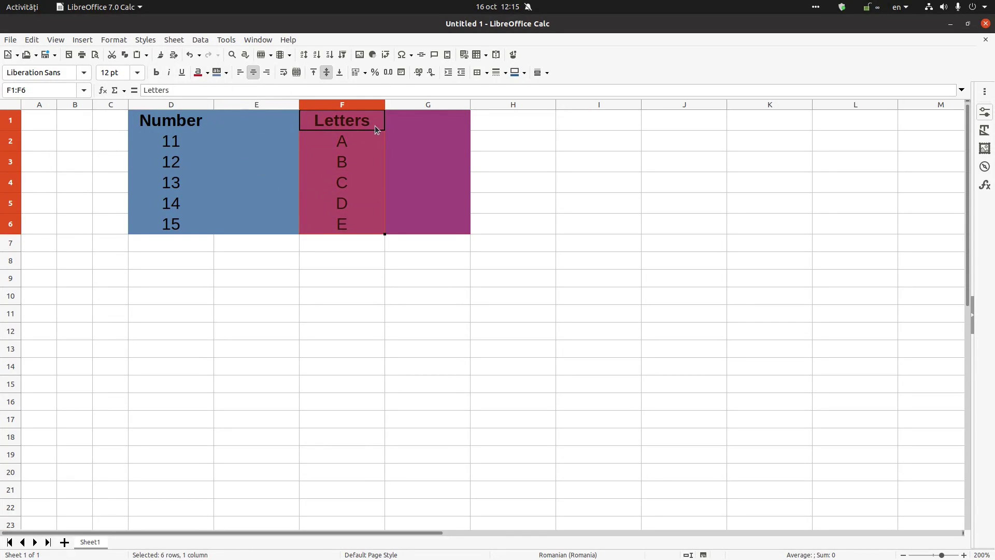
pyautogui.click(161, 58)
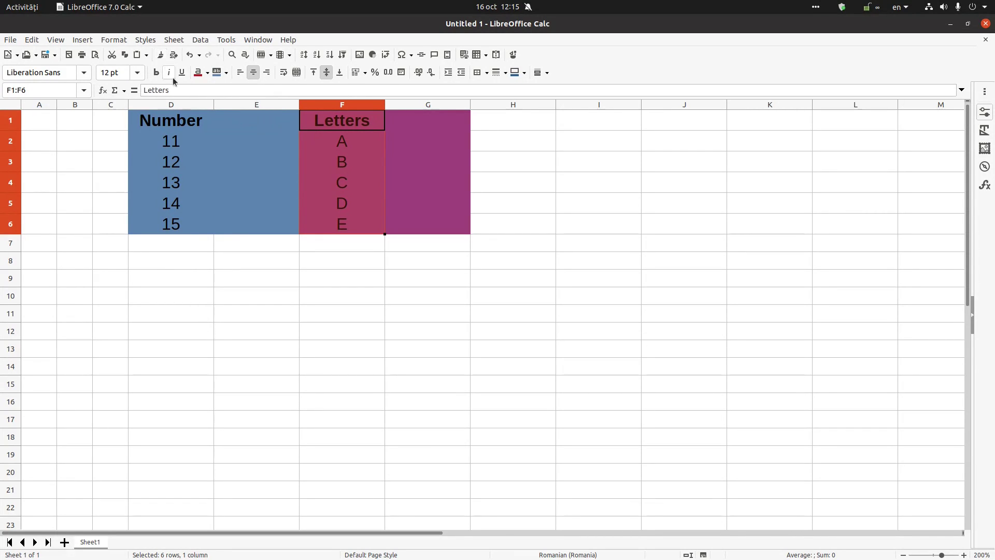
pyautogui.click(250, 118)
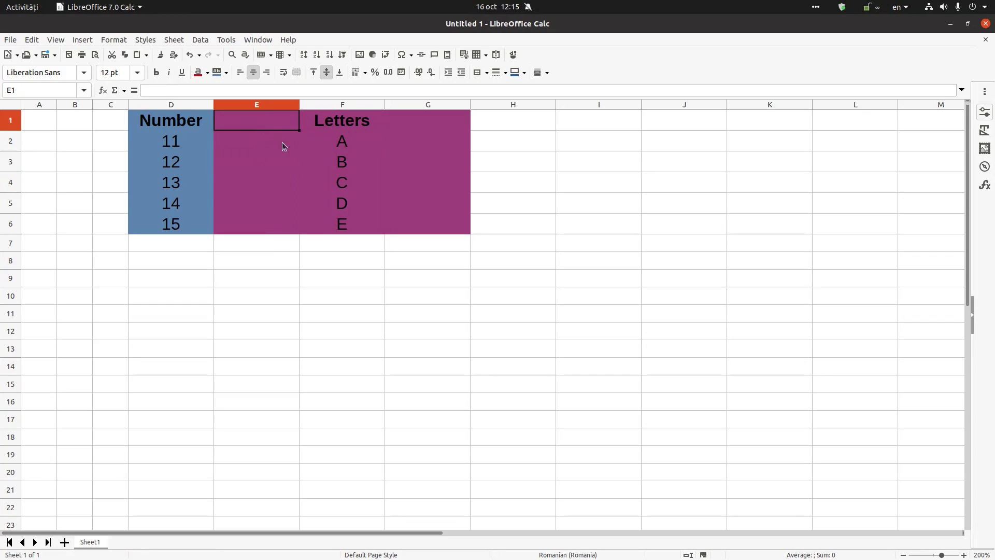
# - Enter the sample text "fdfdf" in cell E1 and "dfdf" in cell E2
pyautogui.write('fdfdf')
pyautogui.press('Return')
pyautogui.write('df')
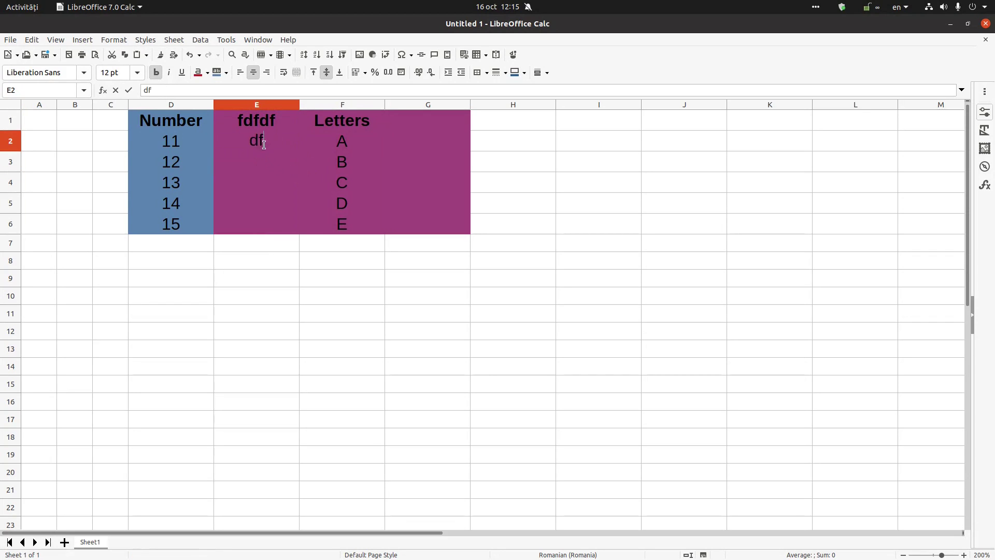
pyautogui.write('df')
pyautogui.press('Return')
pyautogui.click(279, 120)
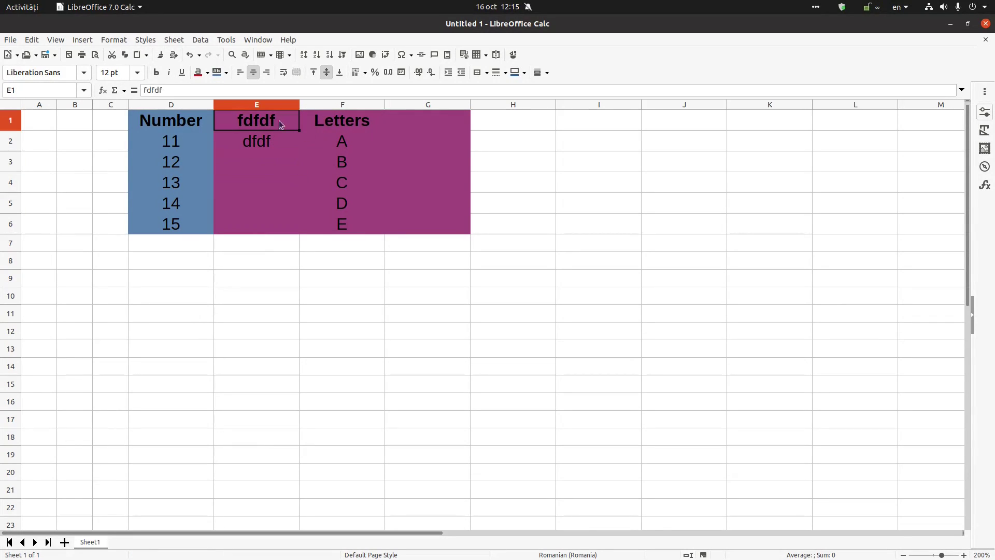
pyautogui.click(329, 123)
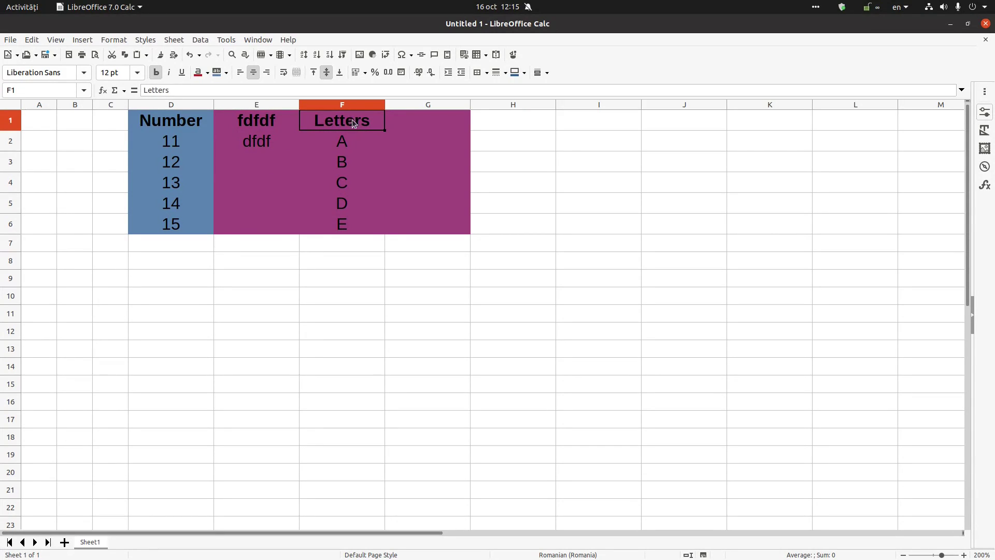
pyautogui.click(258, 119)
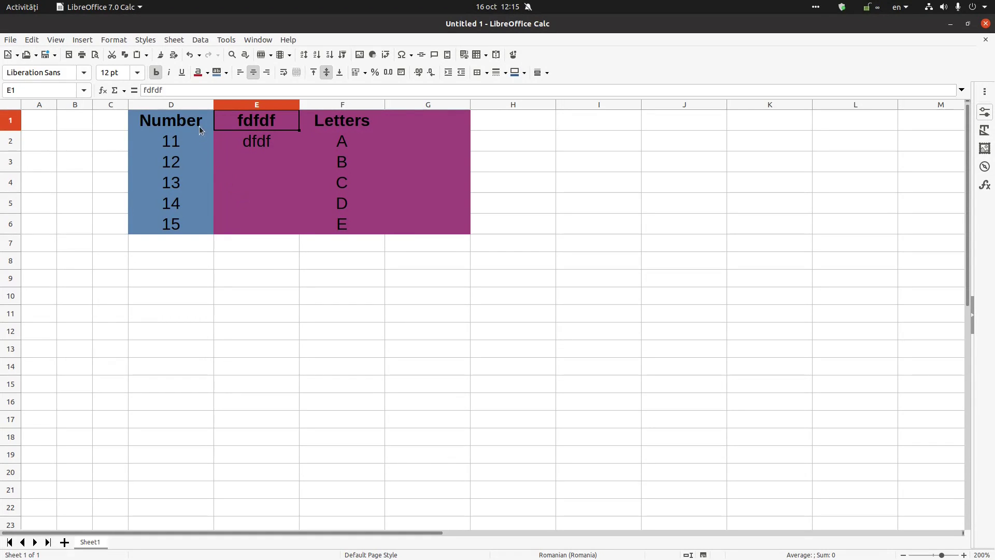
# - Insert another new column after the Number column (D)
pyautogui.click(200, 104)
pyautogui.rightClick(200, 104)
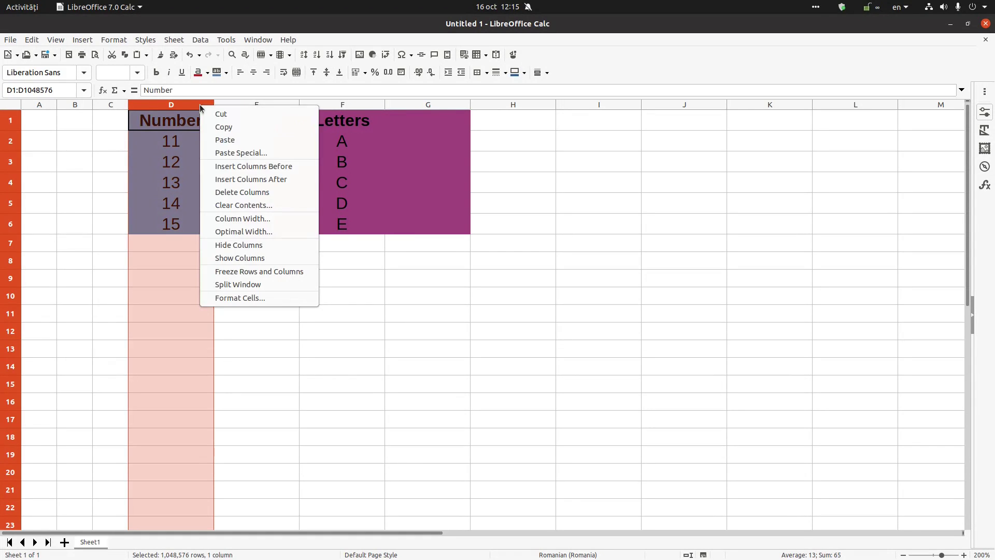
pyautogui.click(227, 179)
# - Insert a new column before the "fdfdf" column (F)
pyautogui.click(333, 104)
pyautogui.rightClick(334, 104)
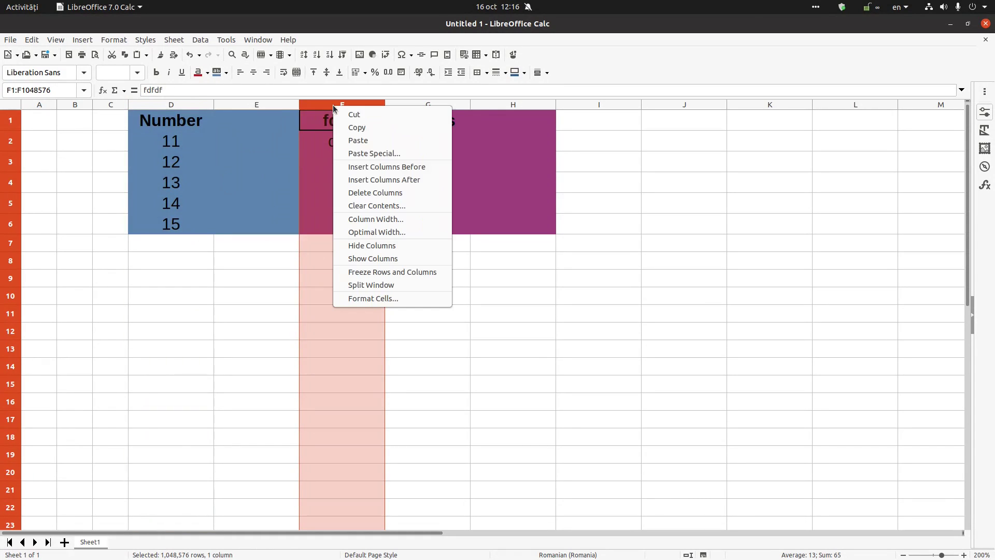
pyautogui.click(364, 166)
pyautogui.click(339, 139)
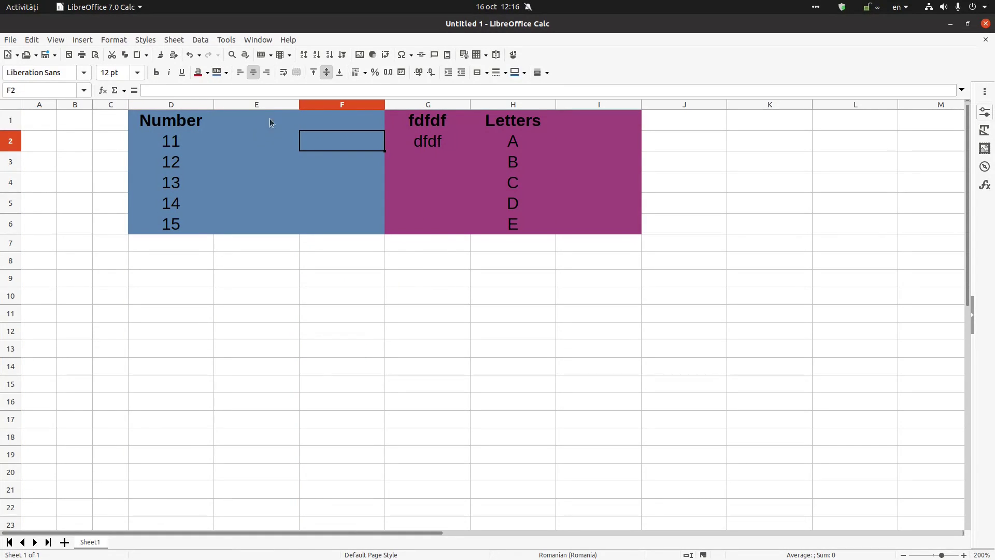
pyautogui.click(239, 138)
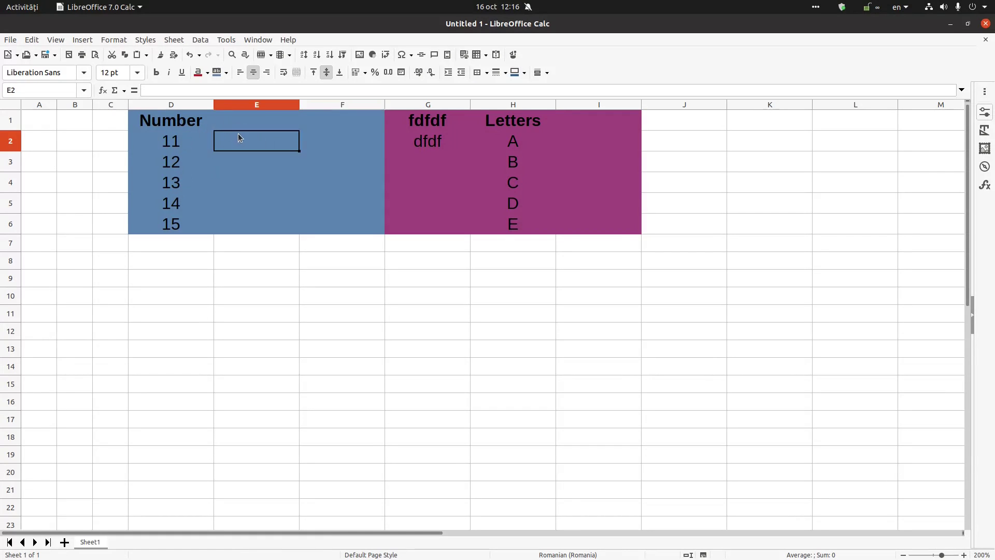
# - Insert two more columns before the empty column E, next to the Number column
pyautogui.click(337, 138)
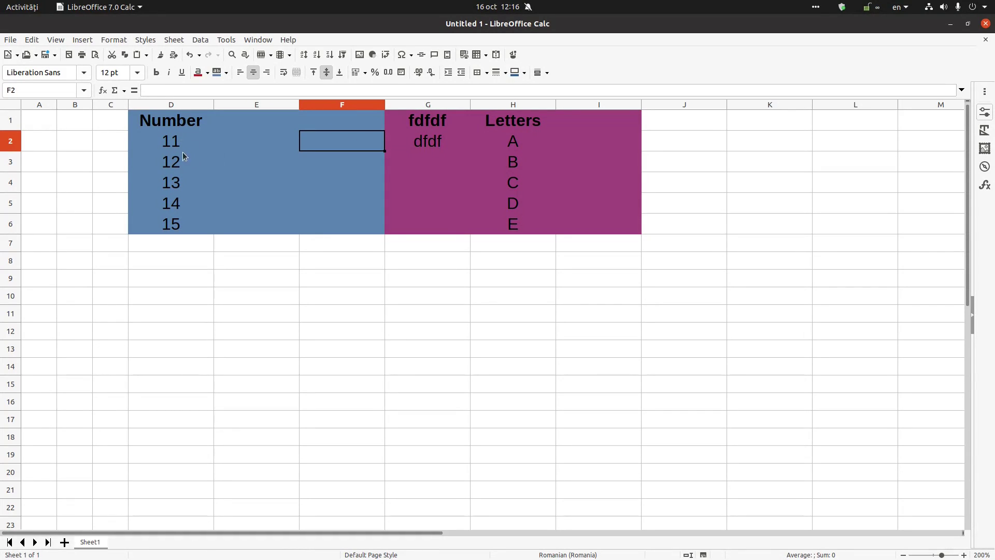
pyautogui.rightClick(268, 108)
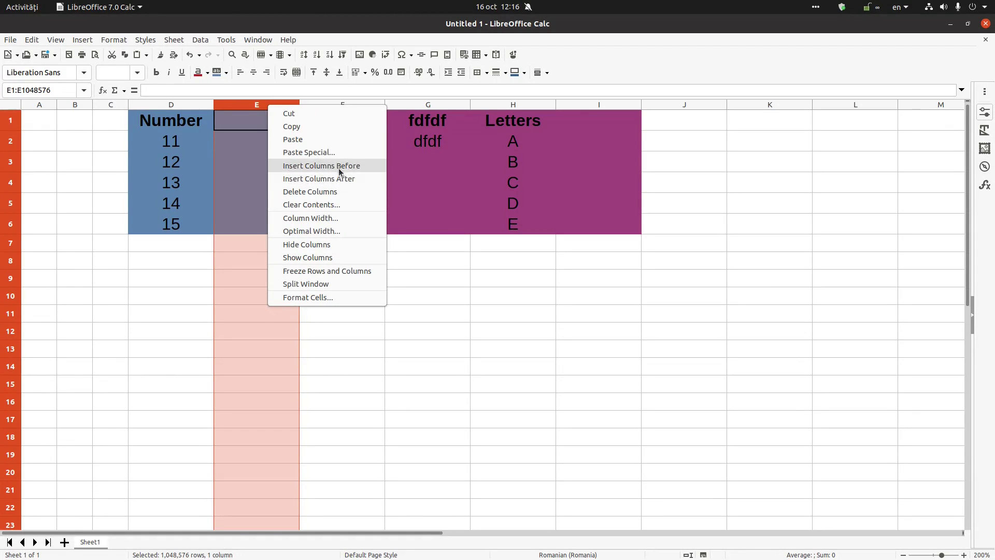
pyautogui.click(346, 167)
pyautogui.rightClick(279, 106)
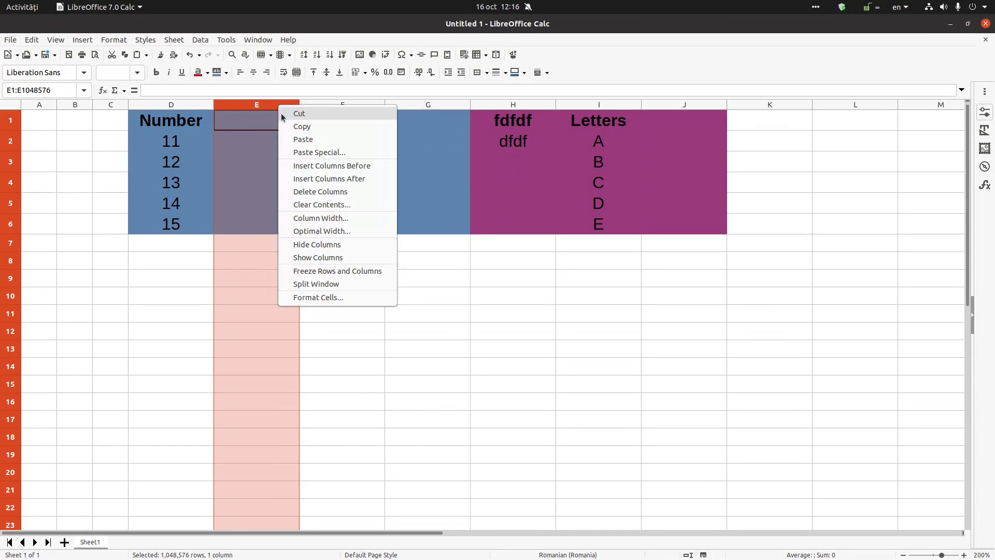
pyautogui.click(299, 167)
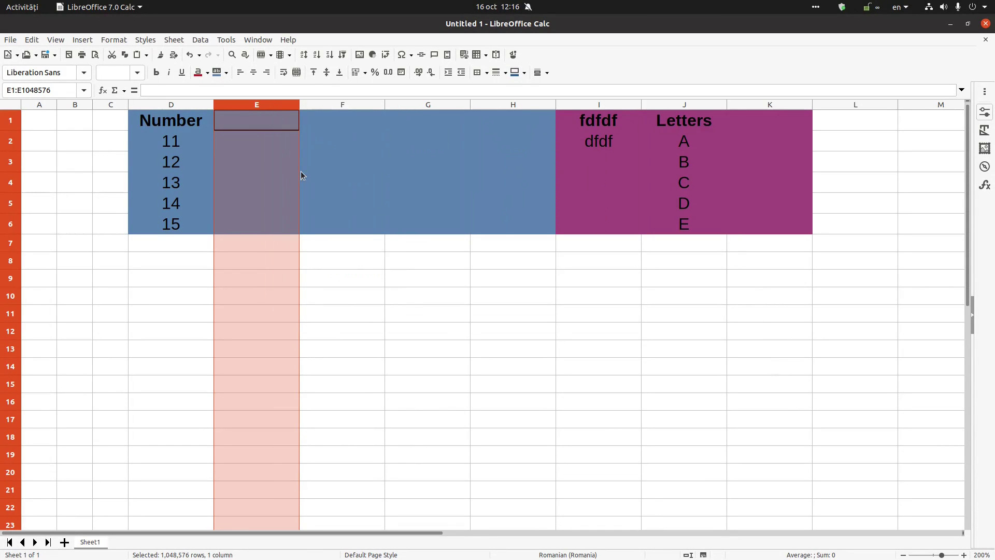
pyautogui.click(284, 124)
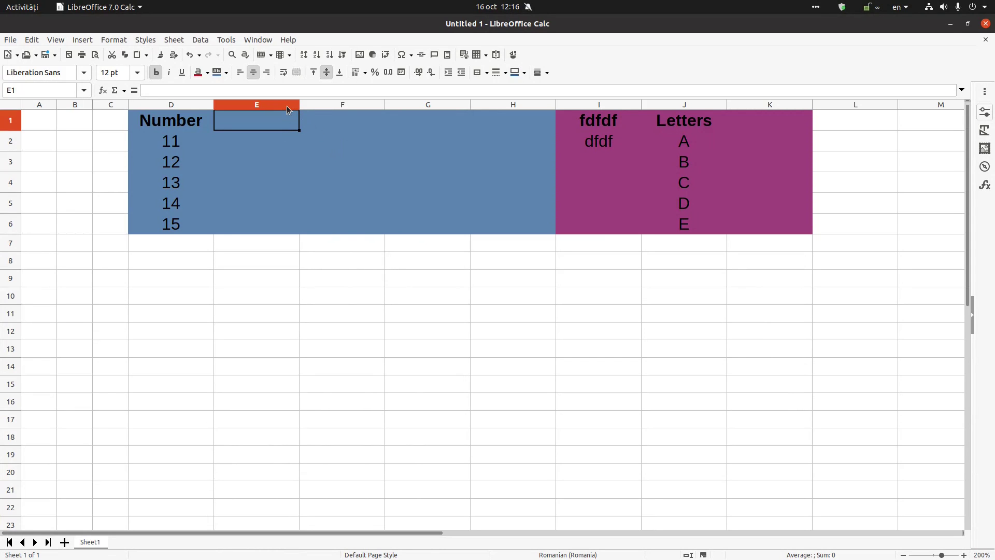
# - Delete columns E to I, then also delete the empty formatted column F beside Letters
pyautogui.moveTo(283, 104); pyautogui.dragTo(562, 108)
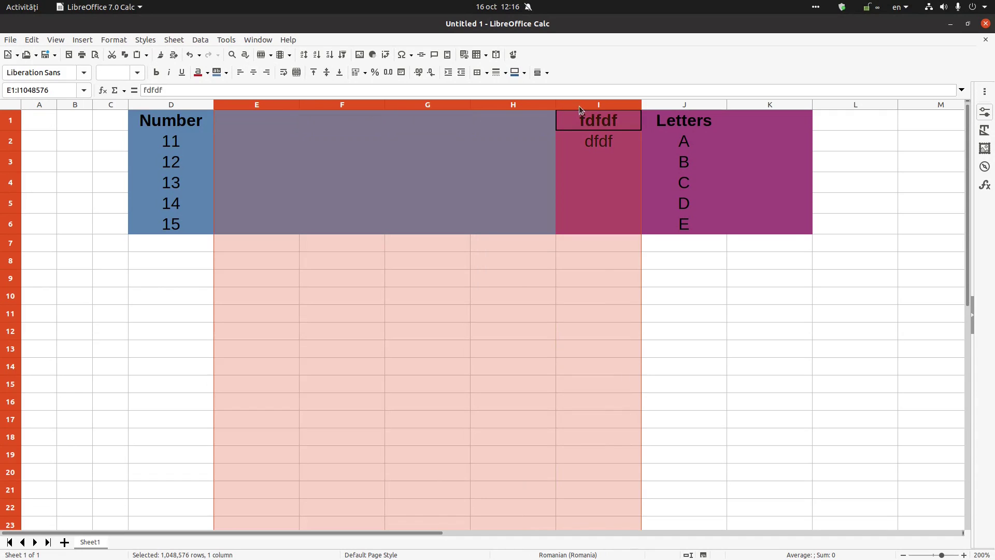
pyautogui.rightClick(584, 104)
pyautogui.click(606, 190)
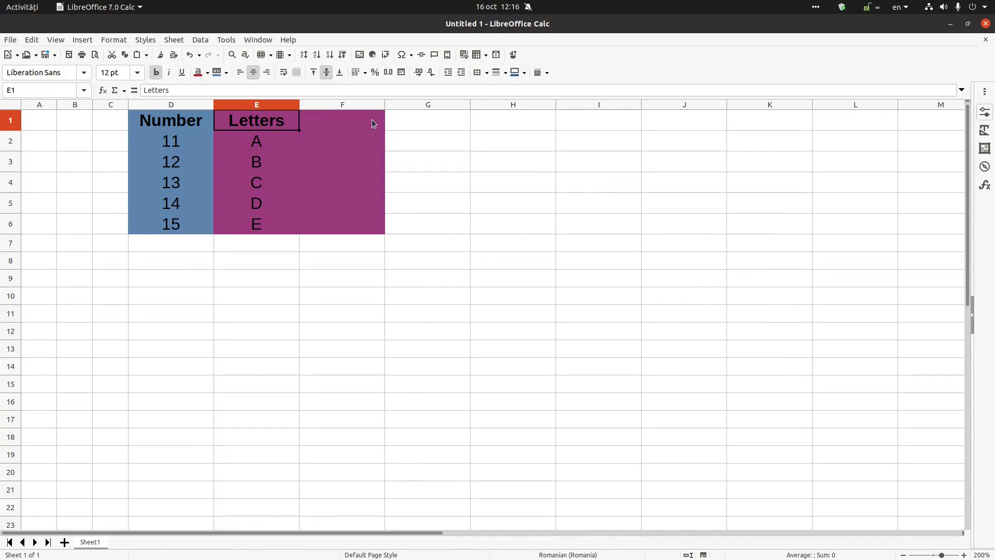
pyautogui.click(362, 104)
pyautogui.rightClick(364, 103)
pyautogui.click(382, 192)
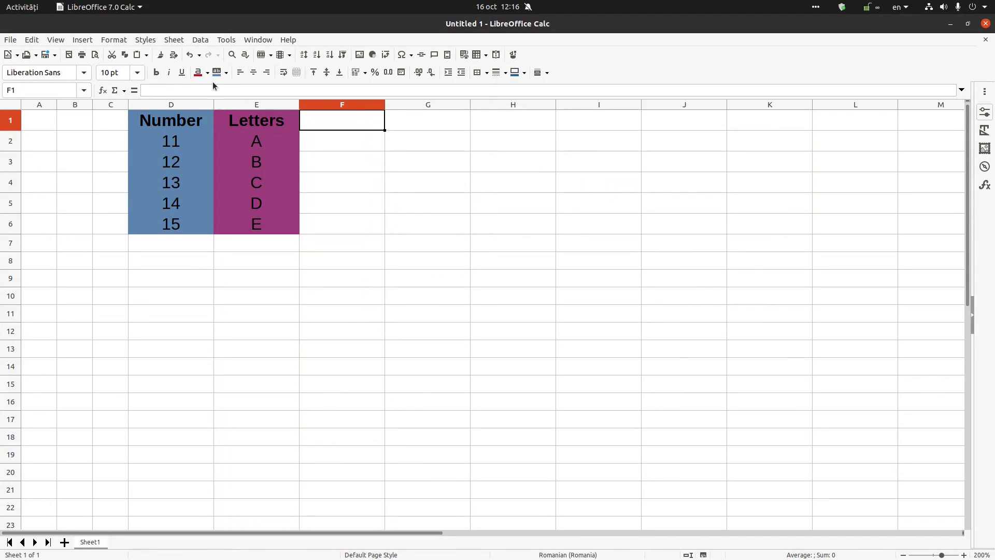
# - Insert ten rows above the row of number 11 by using rows 2 to 11 as the selection
pyautogui.click(176, 145)
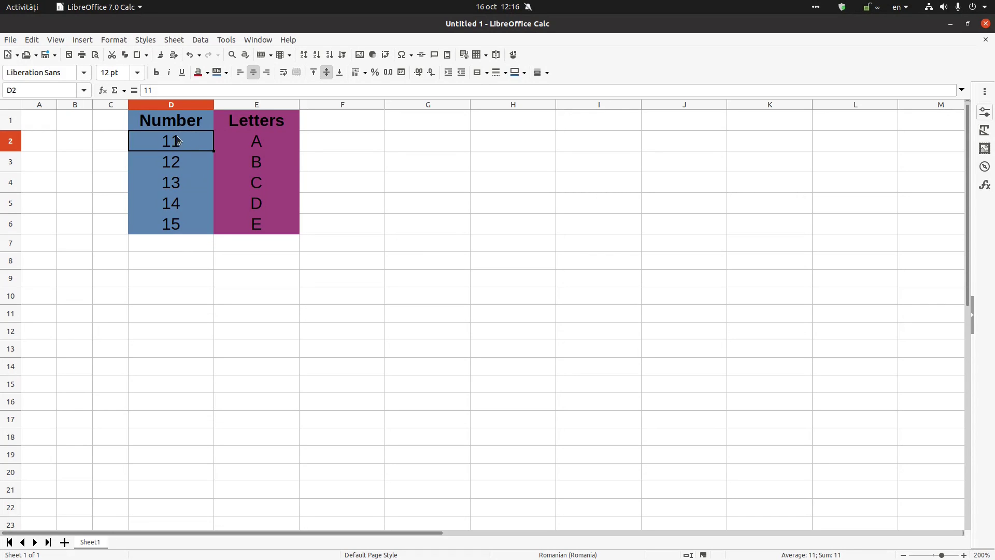
pyautogui.click(11, 142)
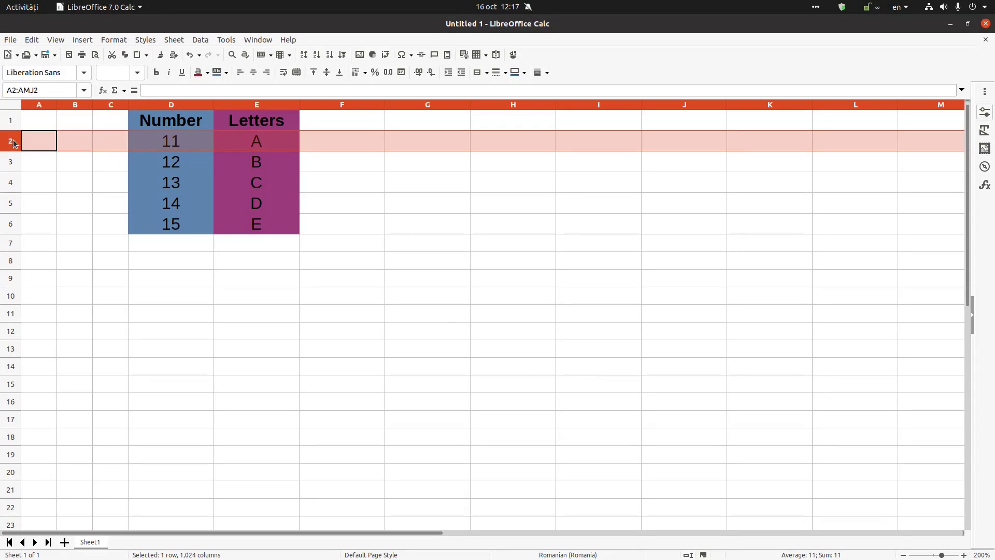
pyautogui.moveTo(14, 144); pyautogui.dragTo(11, 313)
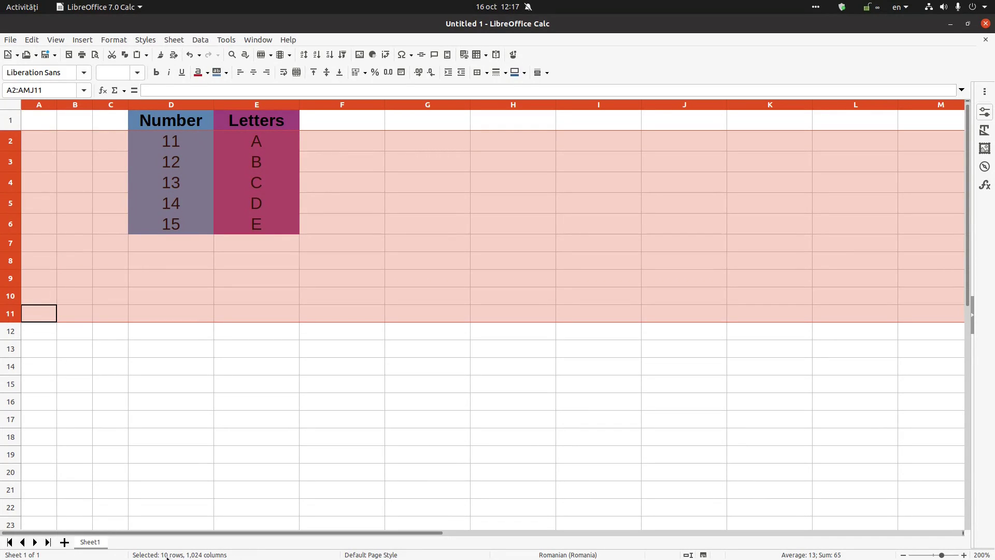
pyautogui.rightClick(14, 315)
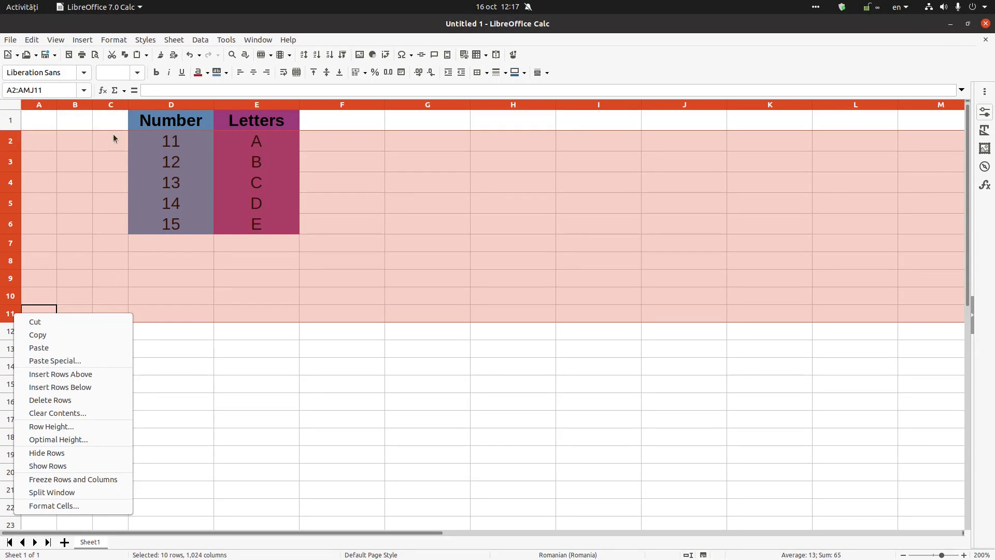
pyautogui.click(96, 374)
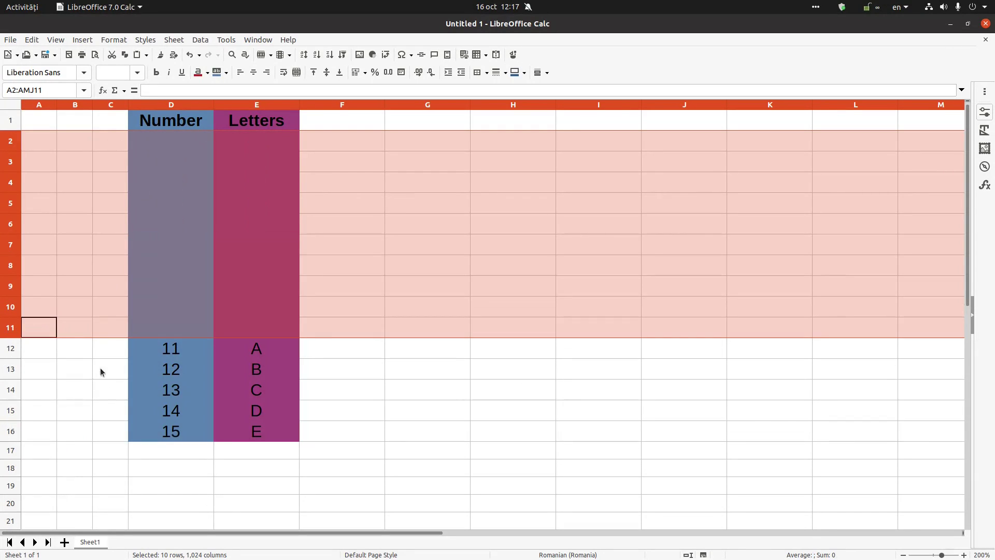
# - Try the formula =D12-1 in cell D11, then clear the cell
pyautogui.click(188, 328)
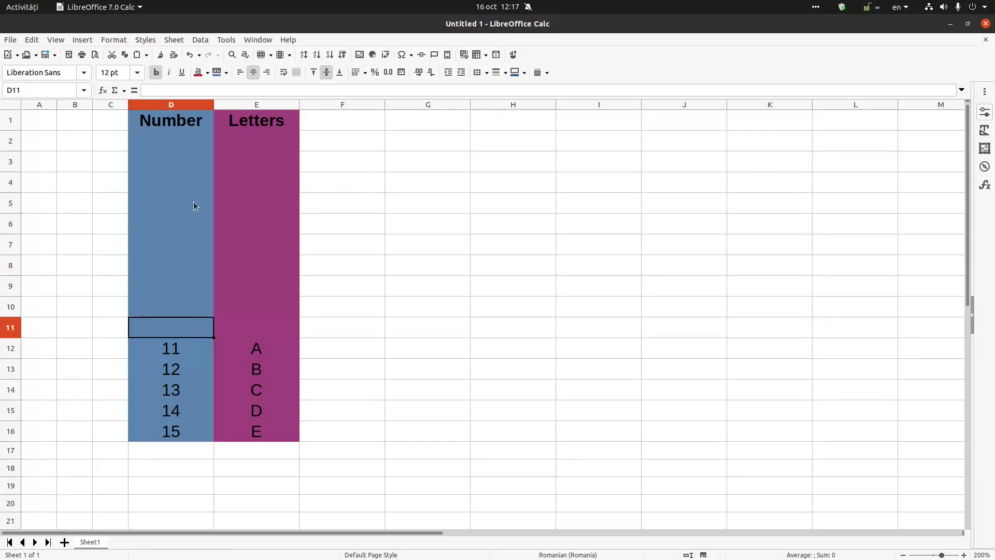
pyautogui.click(185, 347)
pyautogui.click(188, 332)
pyautogui.click(188, 347)
pyautogui.click(187, 331)
pyautogui.write('=')
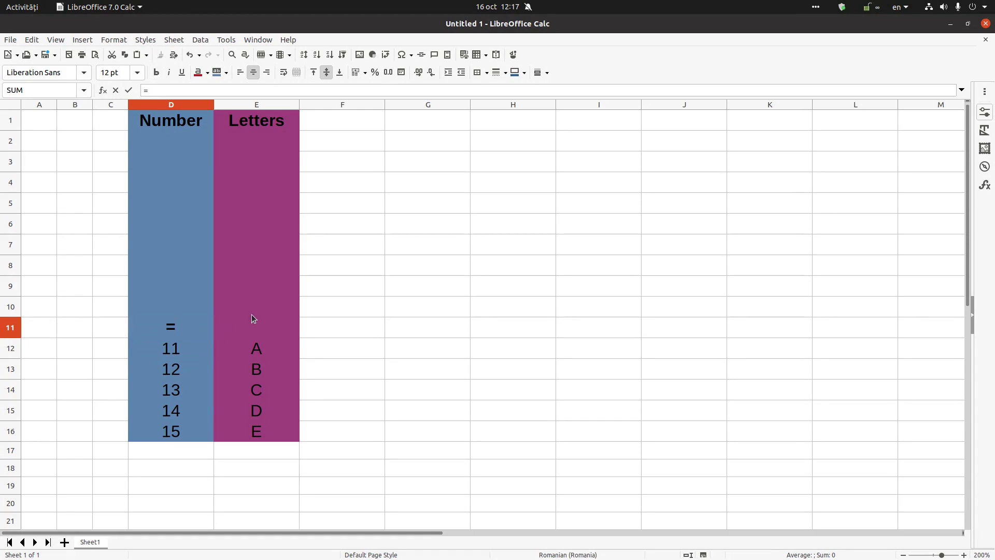
pyautogui.press('Down')
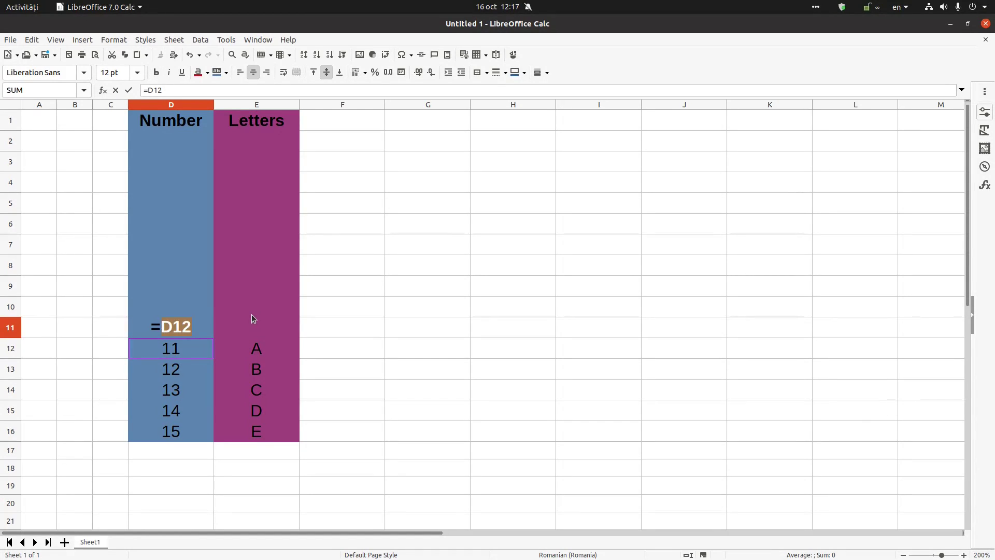
pyautogui.write('-1')
pyautogui.press('Return')
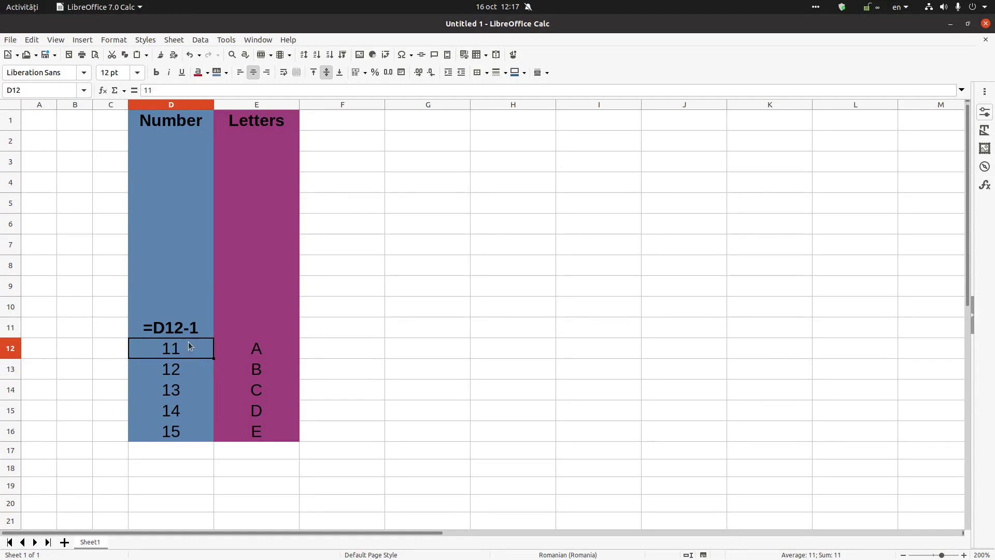
pyautogui.click(186, 328)
pyautogui.press('Delete')
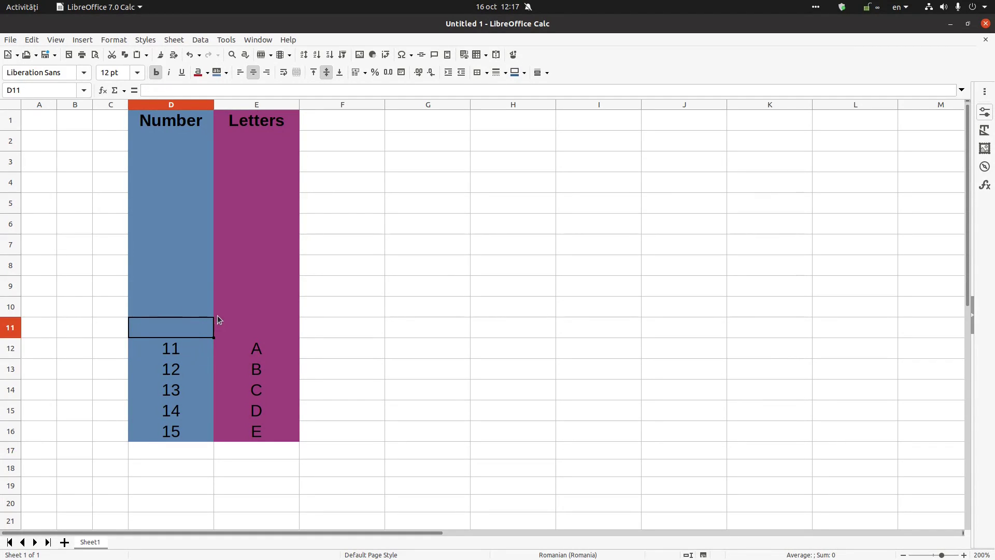
# - Check the number format of the Number header cell D1
pyautogui.click(168, 120)
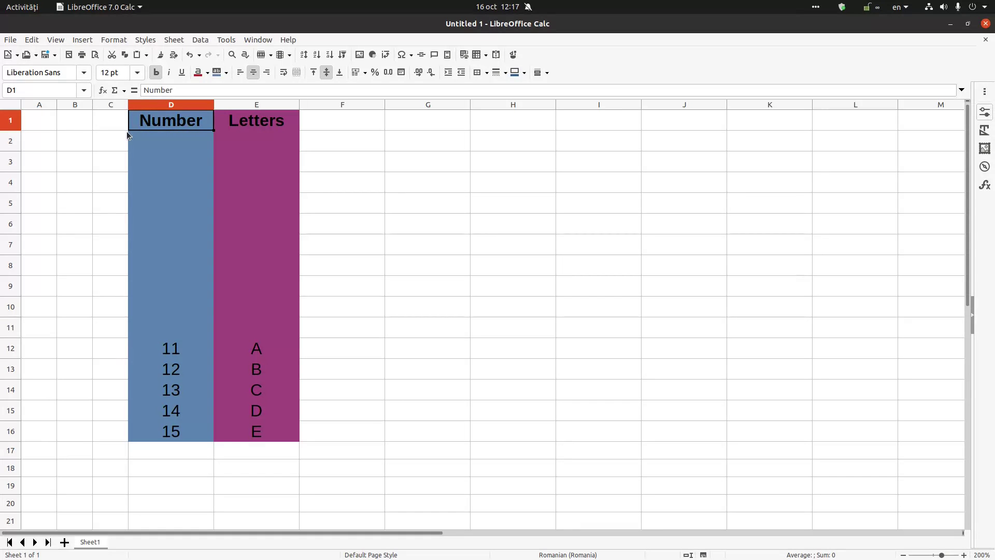
pyautogui.click(10, 122)
pyautogui.click(160, 123)
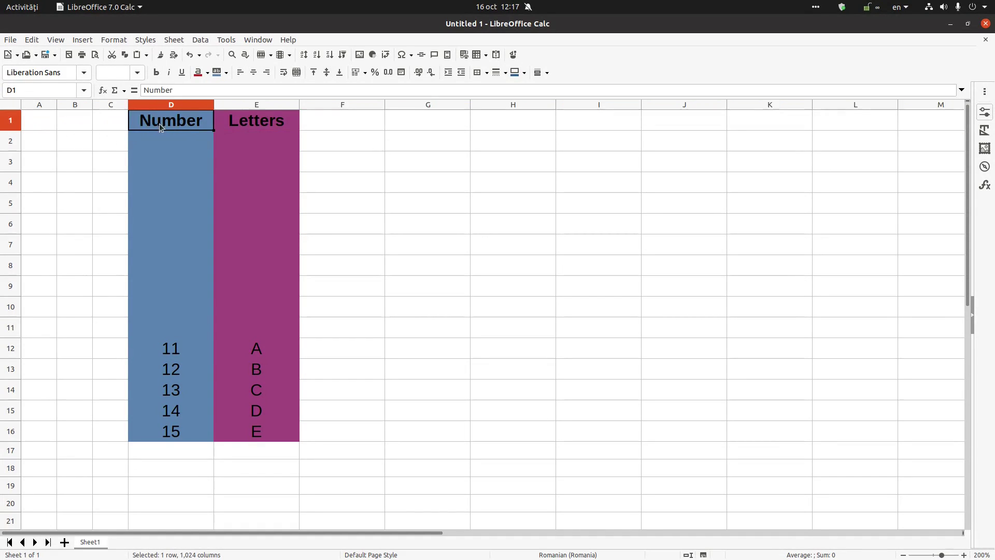
pyautogui.rightClick(157, 120)
pyautogui.click(201, 287)
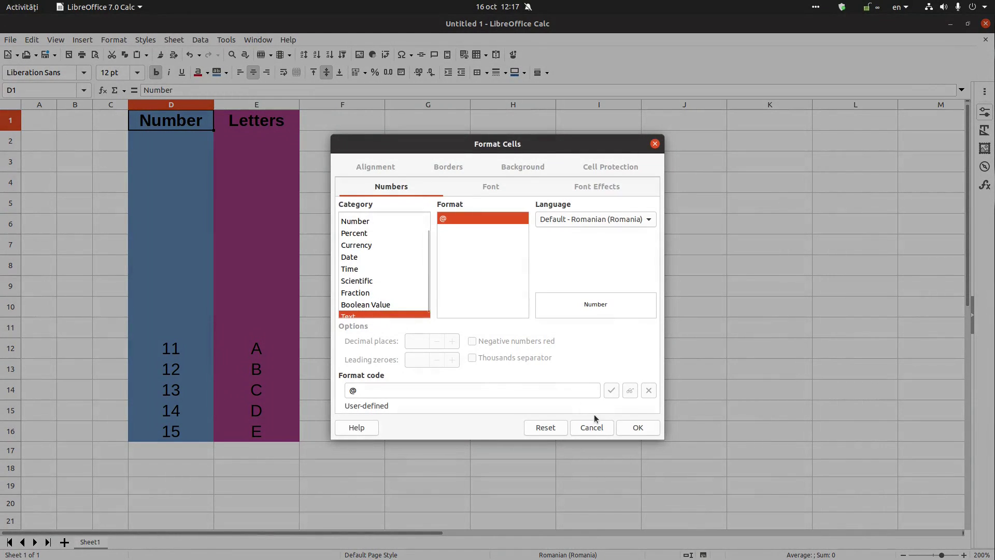
pyautogui.click(636, 428)
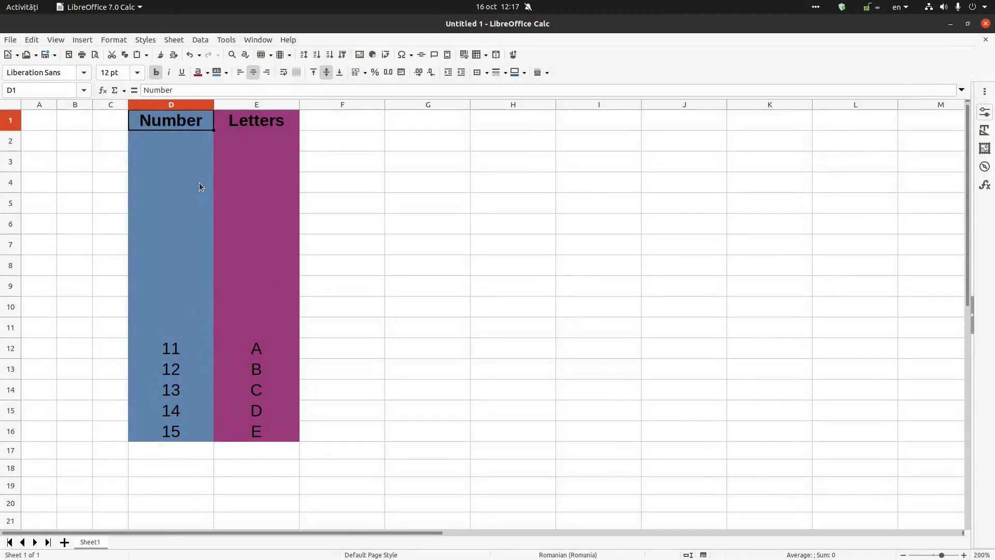
# - Check the number format of the empty cells D2:D11 without changing it
pyautogui.click(177, 144)
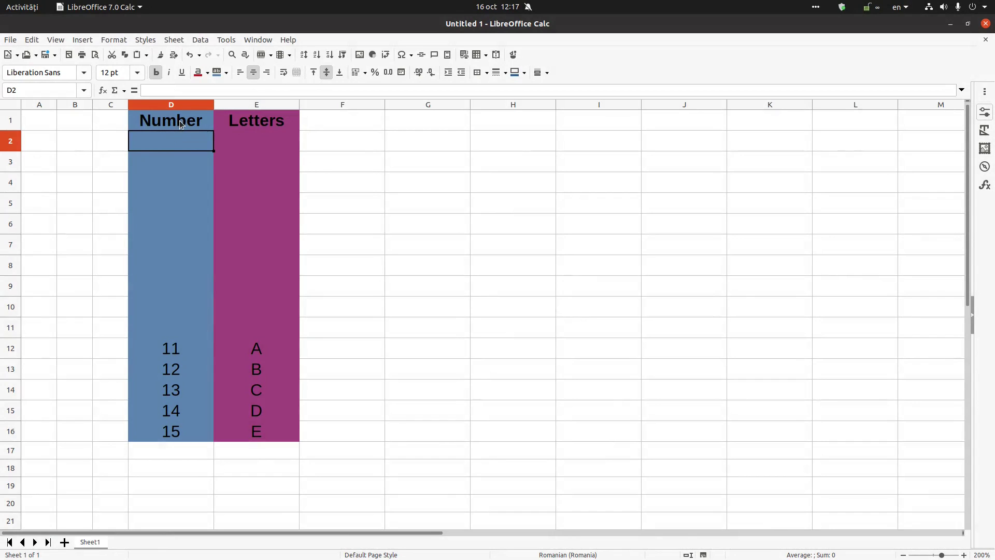
pyautogui.moveTo(177, 333); pyautogui.dragTo(168, 150)
pyautogui.rightClick(167, 150)
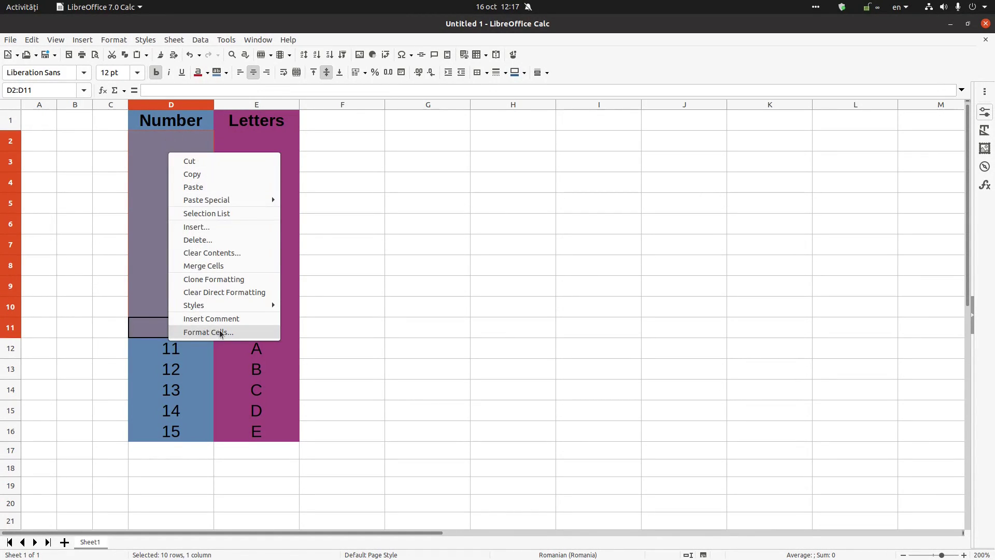
pyautogui.click(219, 332)
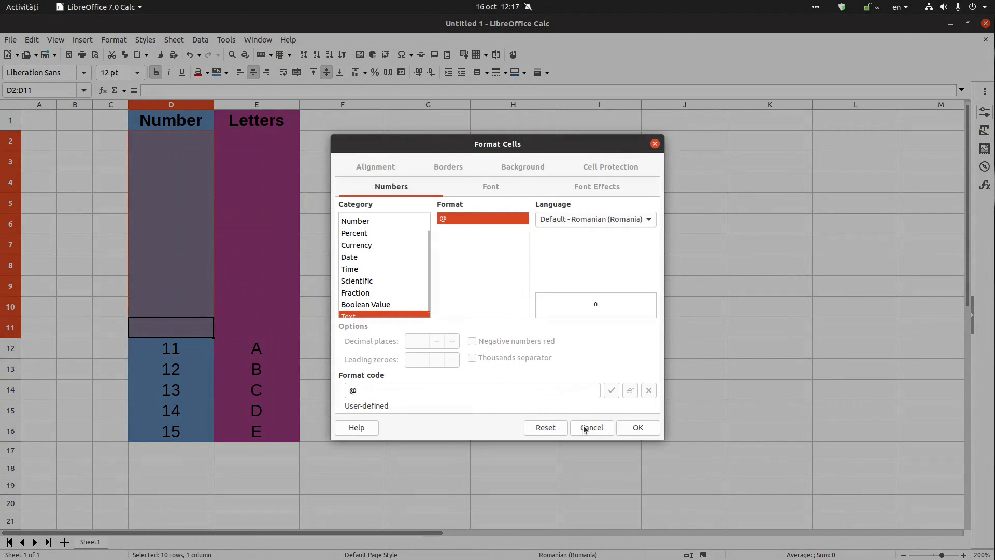
pyautogui.click(594, 427)
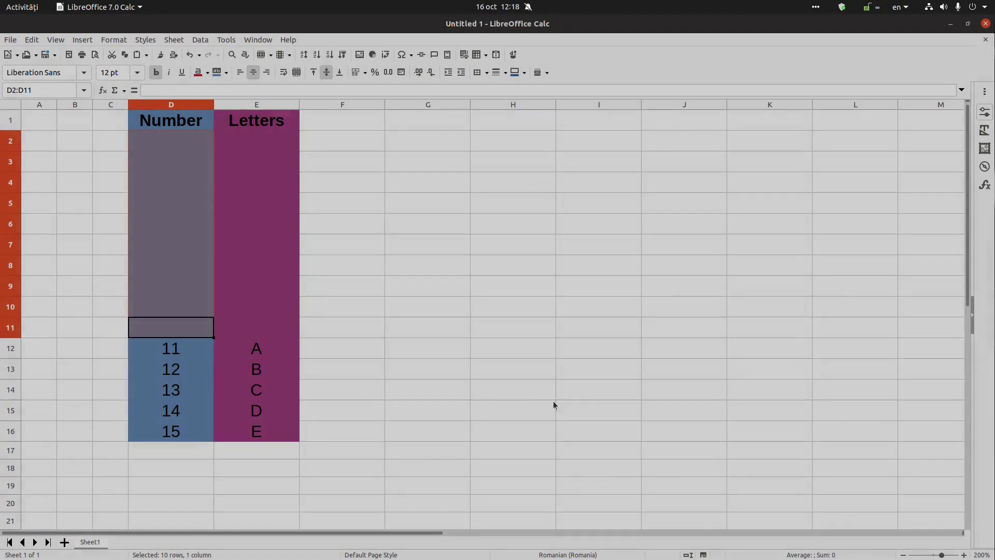
# - Clone the formatting of D12 onto D2:D11 and the formatting of E12 onto E2:E11
pyautogui.click(205, 348)
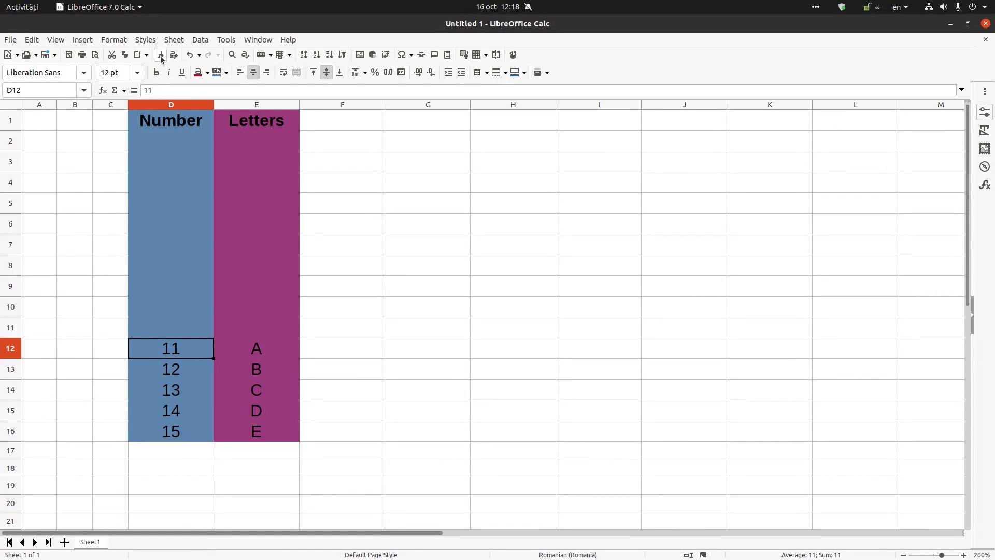
pyautogui.moveTo(163, 329); pyautogui.dragTo(164, 144)
pyautogui.click(232, 353)
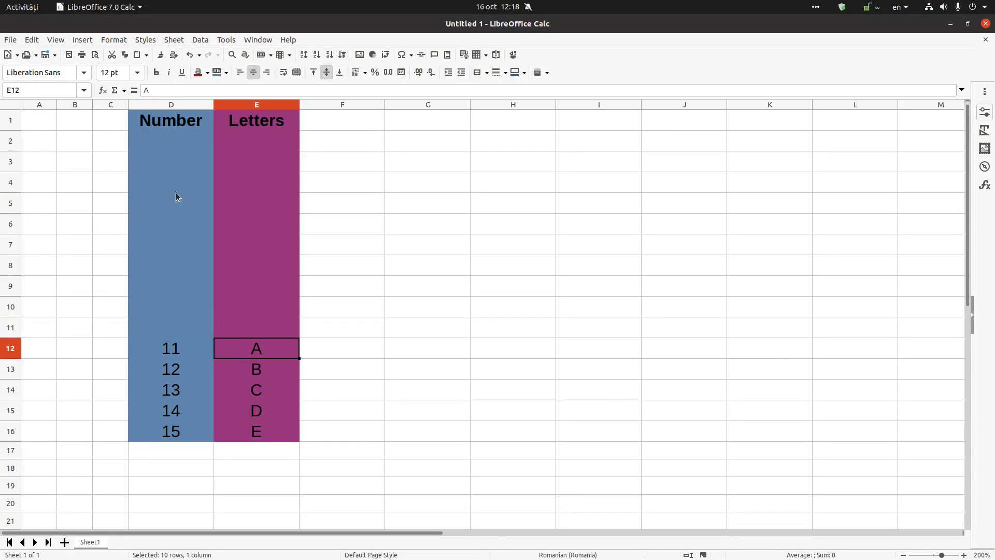
pyautogui.moveTo(237, 328); pyautogui.dragTo(235, 142)
# - Enter the formula =D12-1 in cell D11, directly above the number 11
pyautogui.click(182, 145)
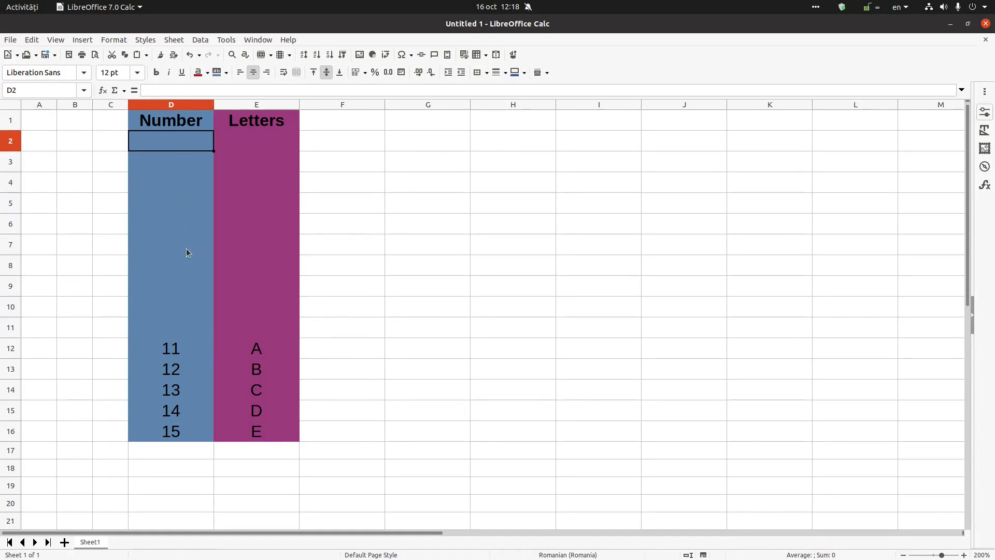
pyautogui.click(180, 343)
pyautogui.click(187, 328)
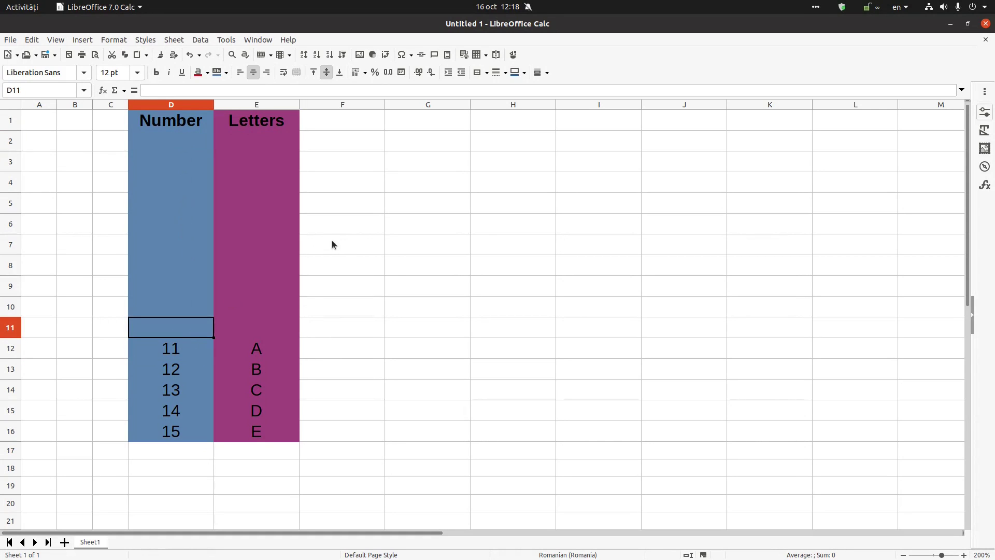
pyautogui.write('=')
pyautogui.press('Down')
pyautogui.write('-1')
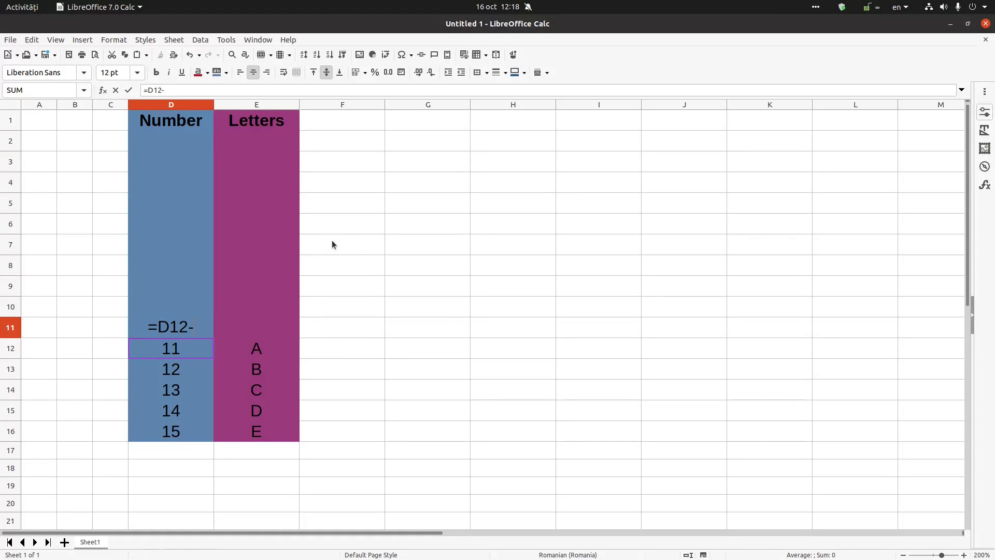
pyautogui.press('Return')
# - Fill the formula from cell D11 upward through D2
pyautogui.click(180, 335)
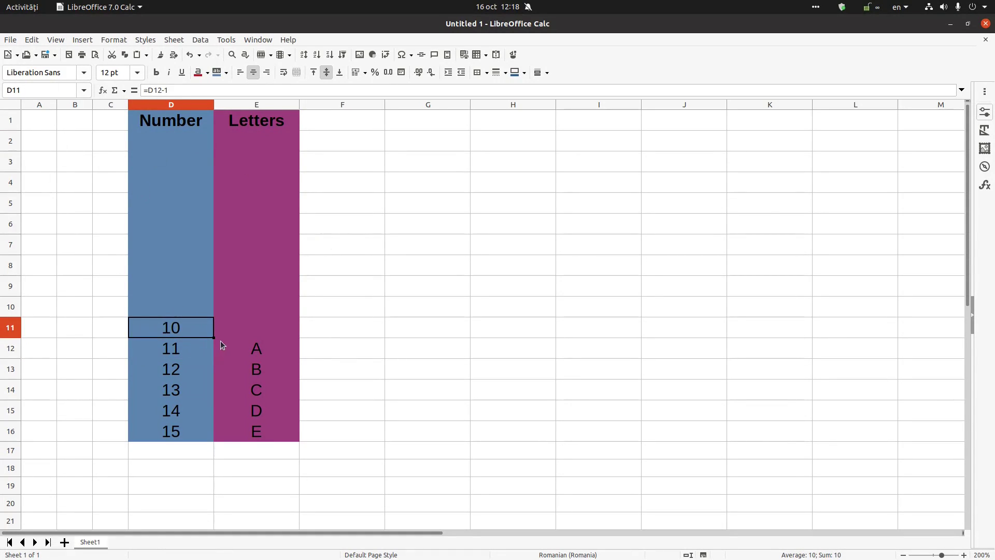
pyautogui.moveTo(215, 338); pyautogui.dragTo(194, 138)
pyautogui.click(193, 141)
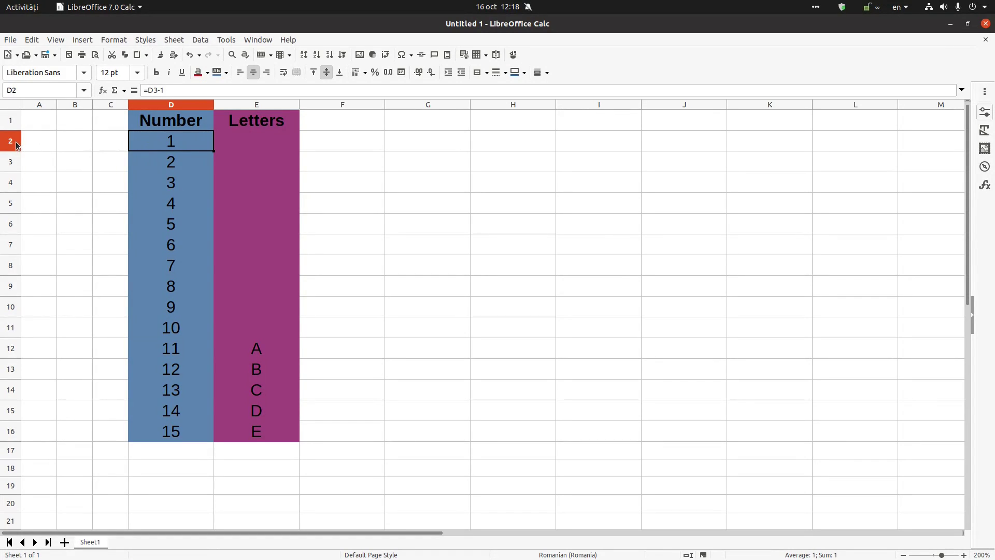
# - Insert 100 blank rows above row 2, based on a selection of rows 2 to 101
pyautogui.moveTo(17, 145); pyautogui.dragTo(11, 171)
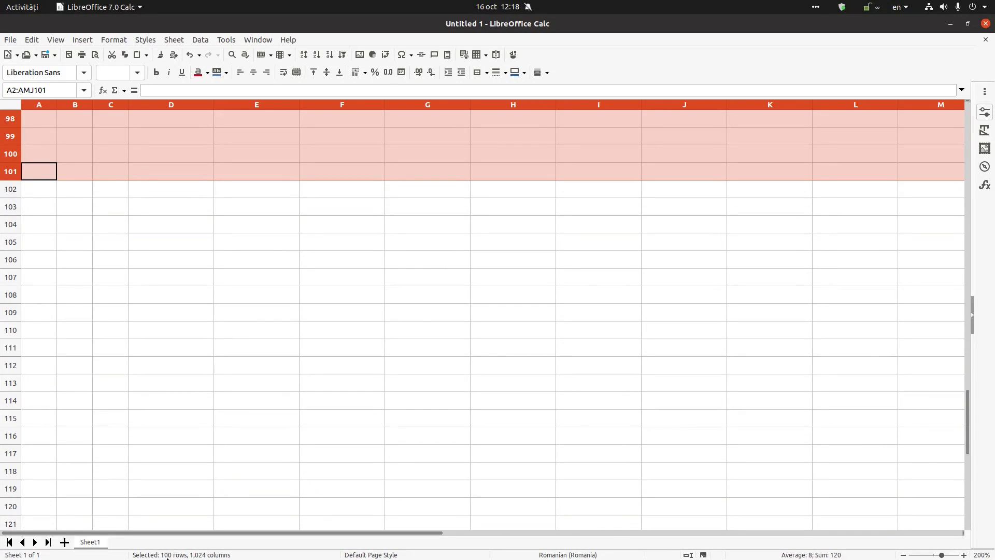
pyautogui.rightClick(11, 173)
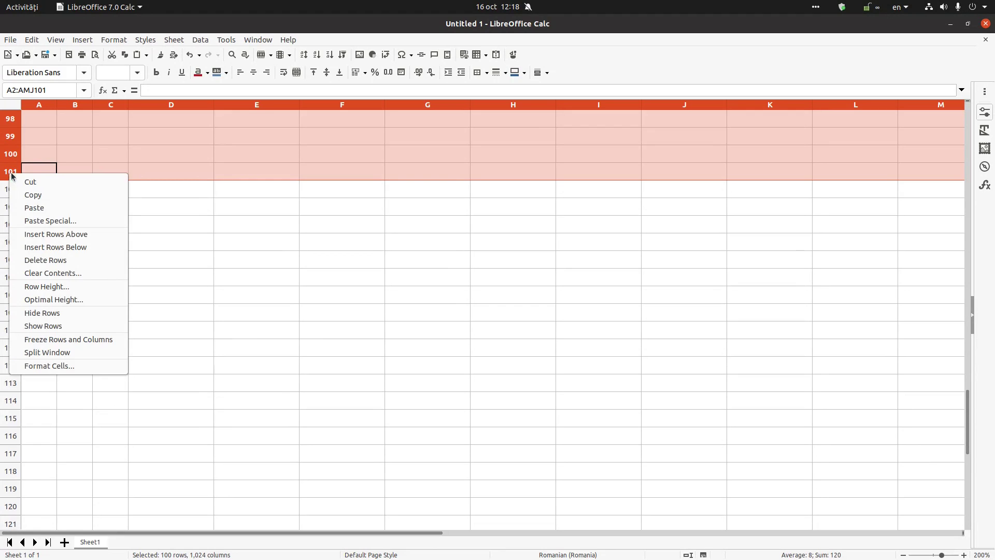
pyautogui.click(52, 234)
pyautogui.click(235, 242)
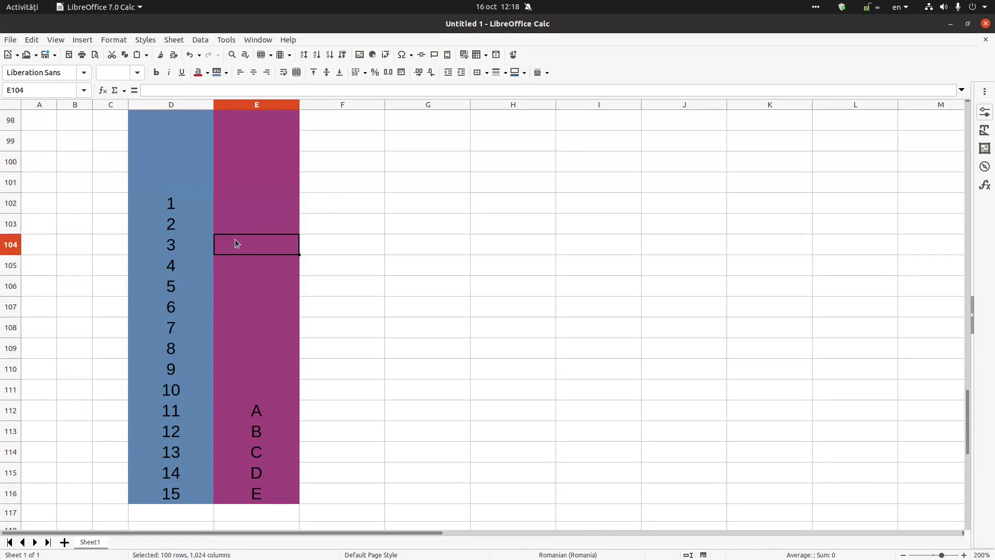
# - Examine the inserted blank rows between the header row and the number 1
pyautogui.scroll(6, 214, 246)
pyautogui.scroll(-5, 183, 311)
pyautogui.click(180, 266)
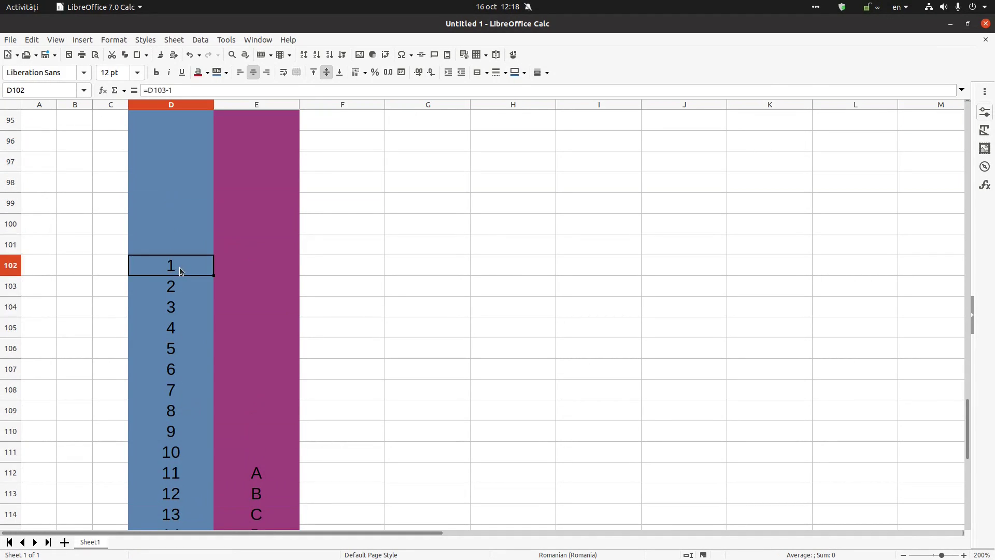
pyautogui.scroll(20, 182, 270)
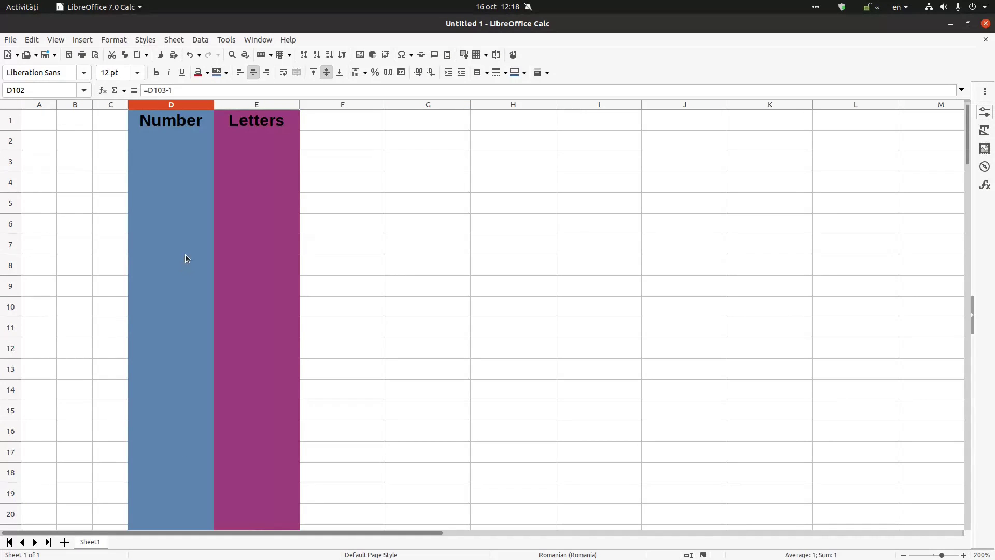
pyautogui.scroll(-20, 189, 217)
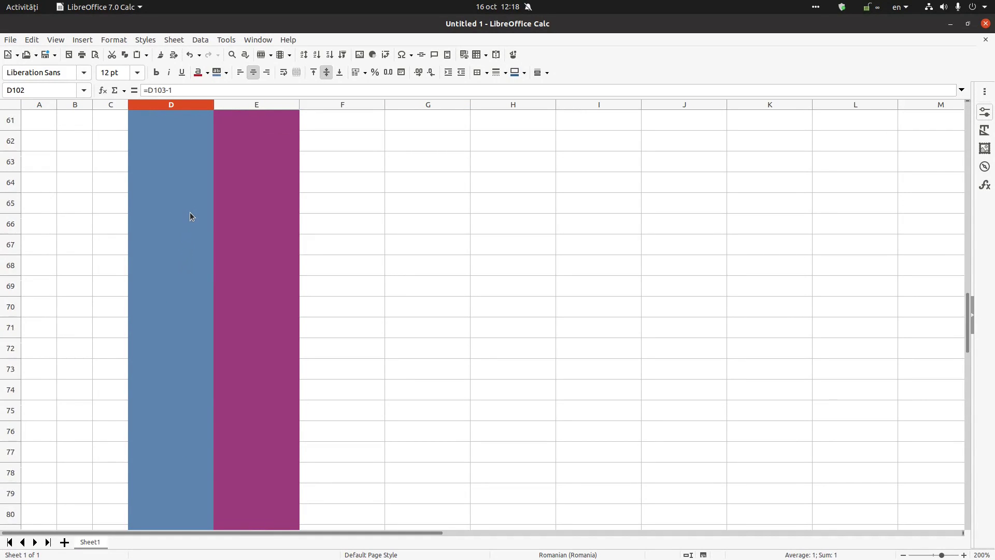
pyautogui.scroll(-6, 195, 233)
pyautogui.click(201, 245)
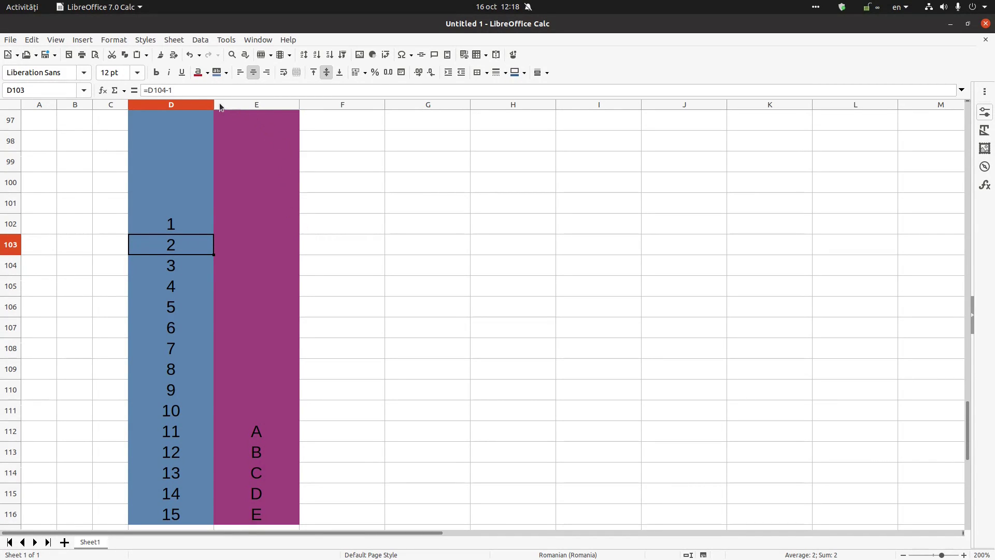
# - Insert 56 columns before column E, based on a selection of columns E to BH
pyautogui.click(196, 104)
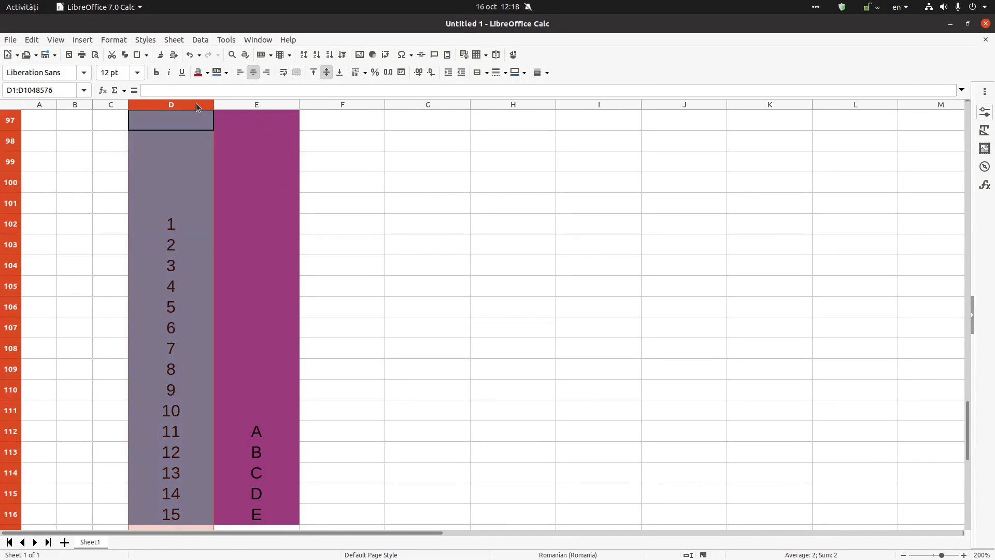
pyautogui.click(231, 106)
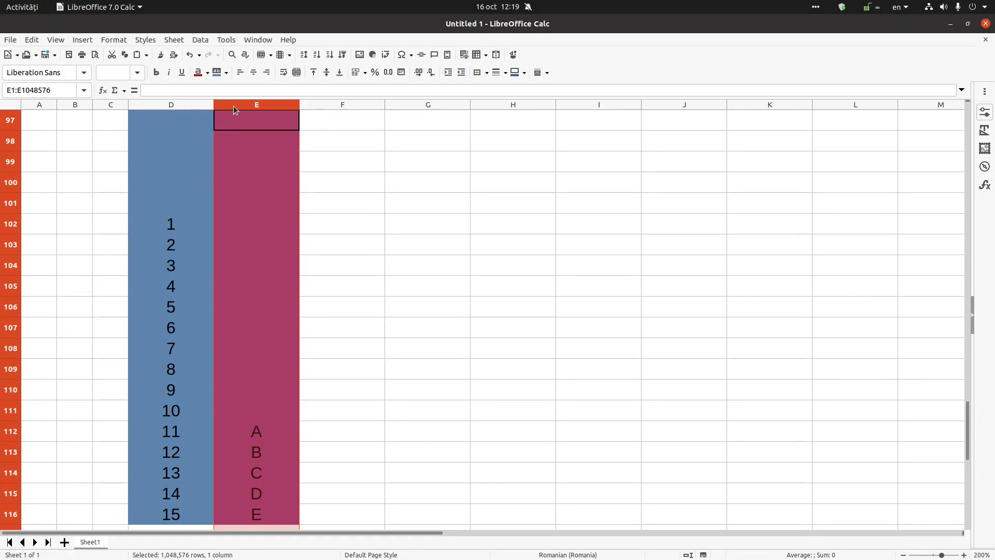
pyautogui.moveTo(289, 107); pyautogui.dragTo(975, 104)
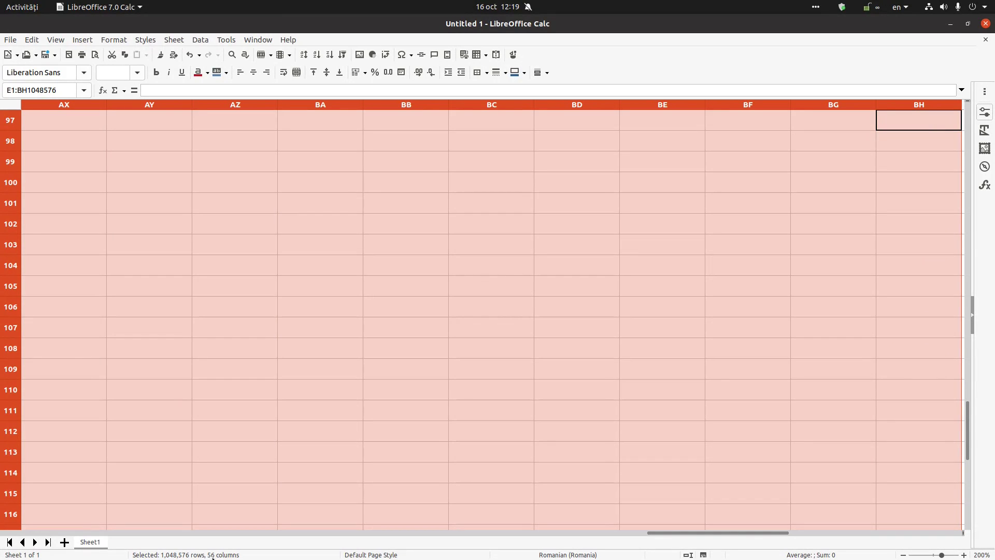
pyautogui.rightClick(505, 108)
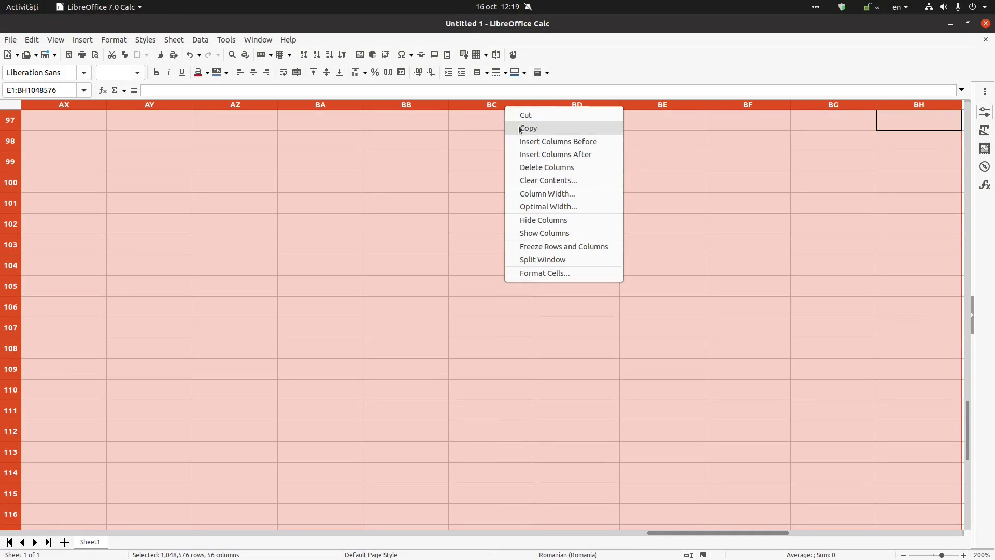
pyautogui.click(522, 142)
pyautogui.click(337, 143)
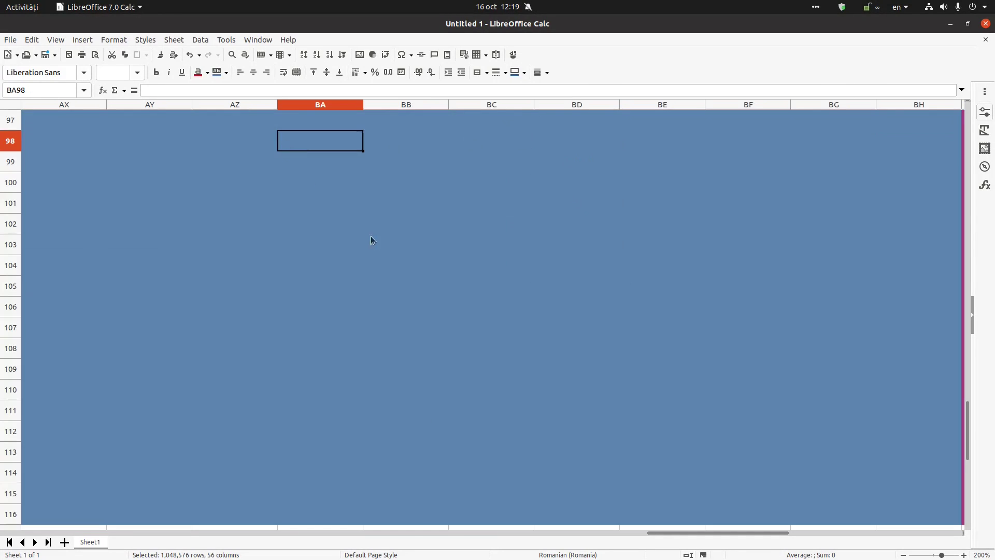
# - Examine the inserted columns along row 1 between the Number and Letters headers
pyautogui.moveTo(663, 532); pyautogui.dragTo(15, 539)
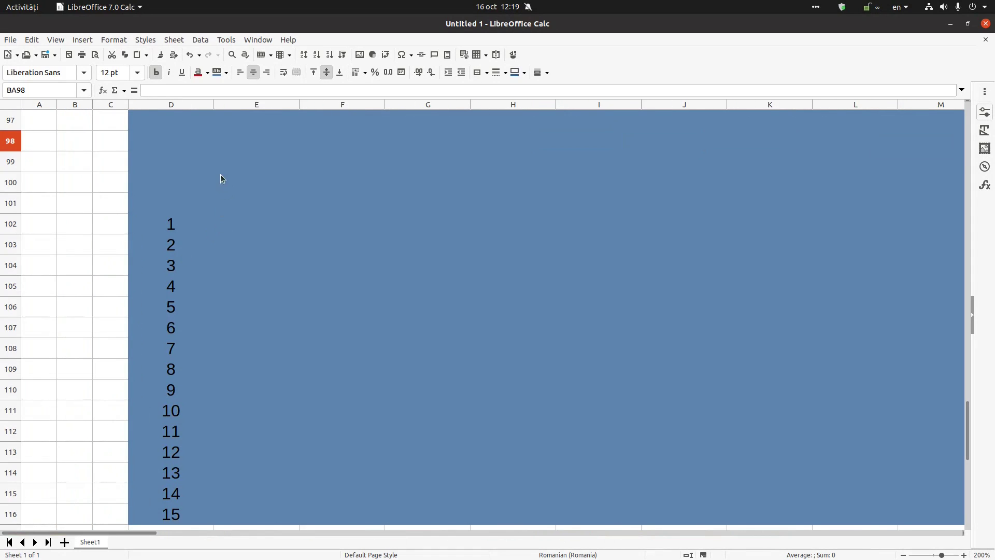
pyautogui.click(219, 176)
pyautogui.scroll(16, 223, 148)
pyautogui.scroll(16, 222, 146)
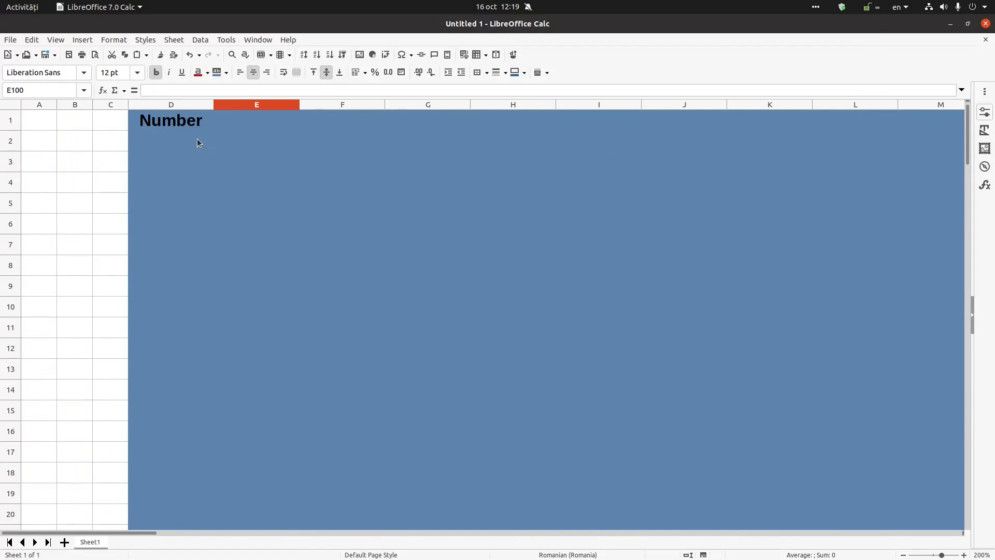
pyautogui.click(205, 126)
pyautogui.press('Right')
pyautogui.press('Right')
pyautogui.press('Right')
pyautogui.press('Right')
pyautogui.press('Right')
pyautogui.press('Right')
pyautogui.press('Right')
pyautogui.press('Right')
pyautogui.press('Right')
pyautogui.press('Right')
pyautogui.press('Right')
pyautogui.press('Right')
pyautogui.press('Right')
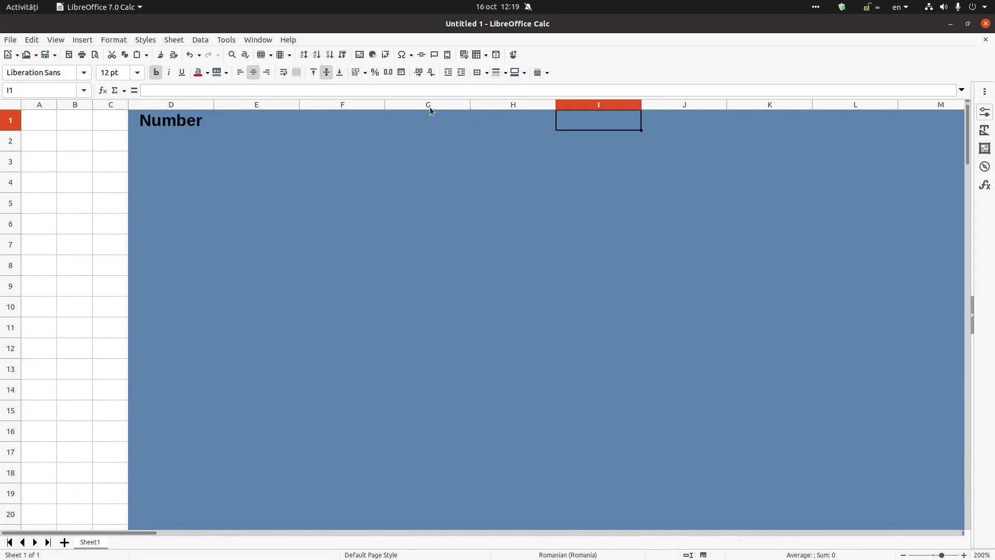
pyautogui.press('Right')
pyautogui.press('Right')
pyautogui.press('Right')
pyautogui.press('Right')
pyautogui.press('Right')
pyautogui.press('Right')
pyautogui.press('Right')
pyautogui.press('Right')
pyautogui.press('Right')
pyautogui.press('Right')
pyautogui.press('Right')
pyautogui.press('Right')
pyautogui.press('Right')
pyautogui.press('Right')
pyautogui.press('Right')
pyautogui.press('Right')
pyautogui.press('Right')
pyautogui.press('Right')
pyautogui.press('Right')
pyautogui.press('Right')
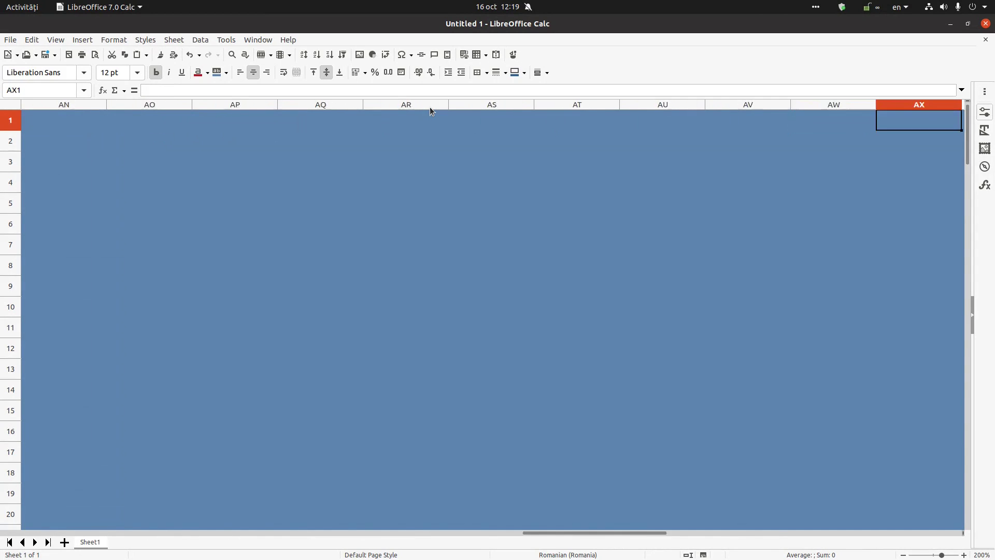
pyautogui.press('Left')
pyautogui.press('Left')
pyautogui.press('Left')
pyautogui.press('Left')
pyautogui.press('Left')
pyautogui.press('Left')
pyautogui.press('Left')
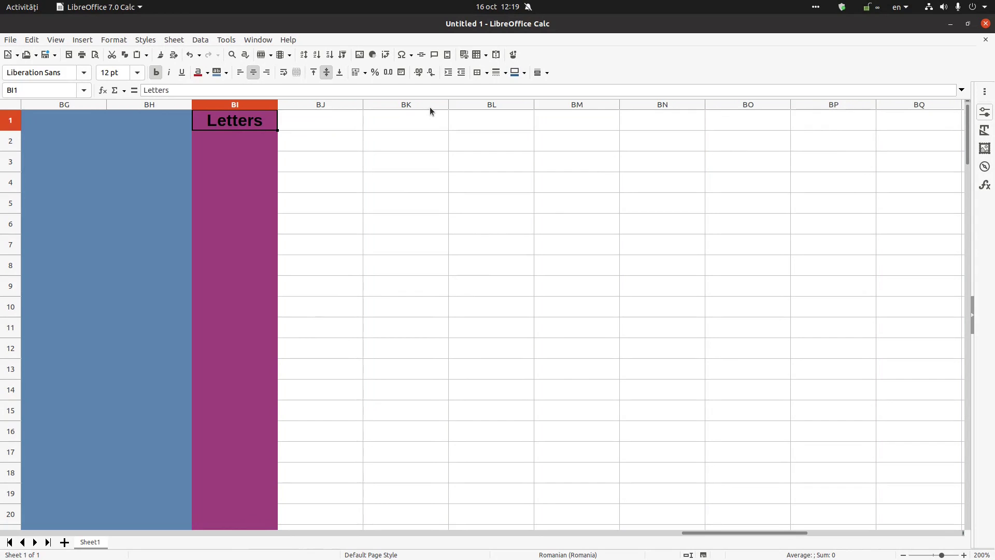
pyautogui.moveTo(707, 532); pyautogui.dragTo(1, 523)
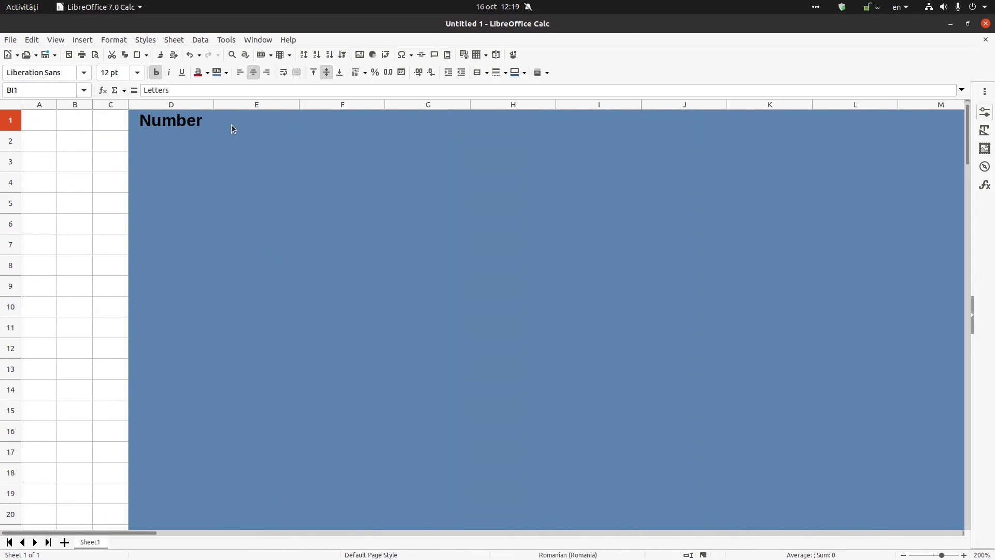
# - Undo the insertion of the 56 columns and of the 100 rows
pyautogui.click(194, 127)
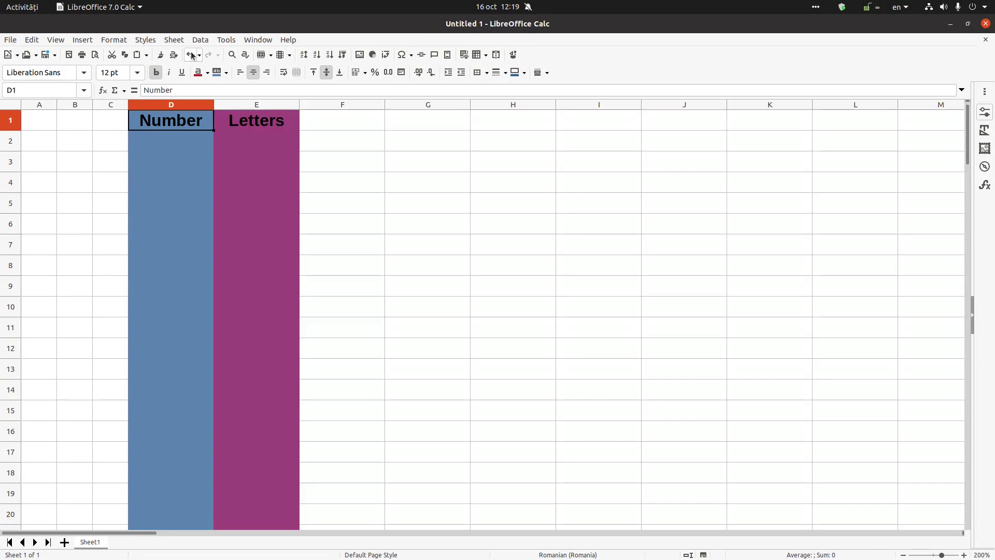
pyautogui.click(189, 55)
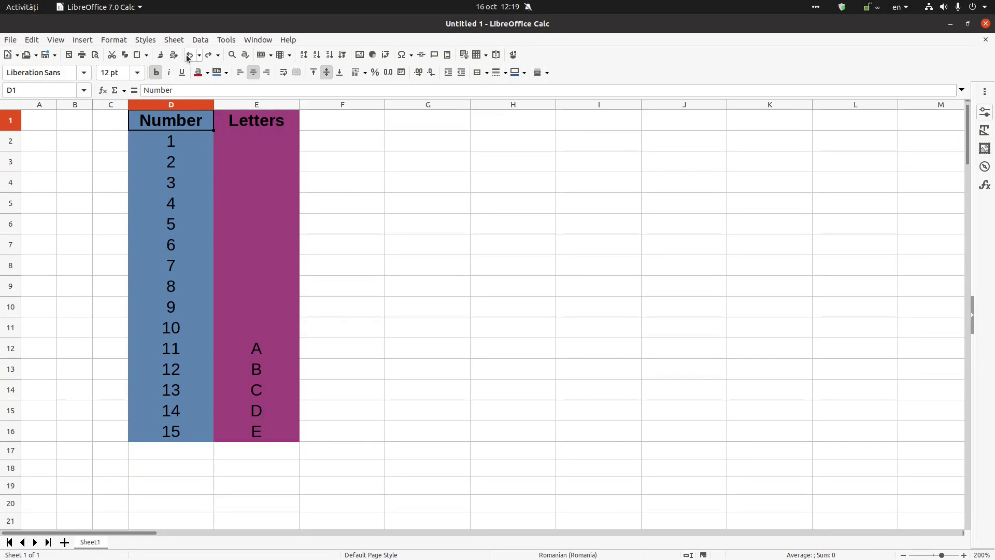
pyautogui.click(277, 231)
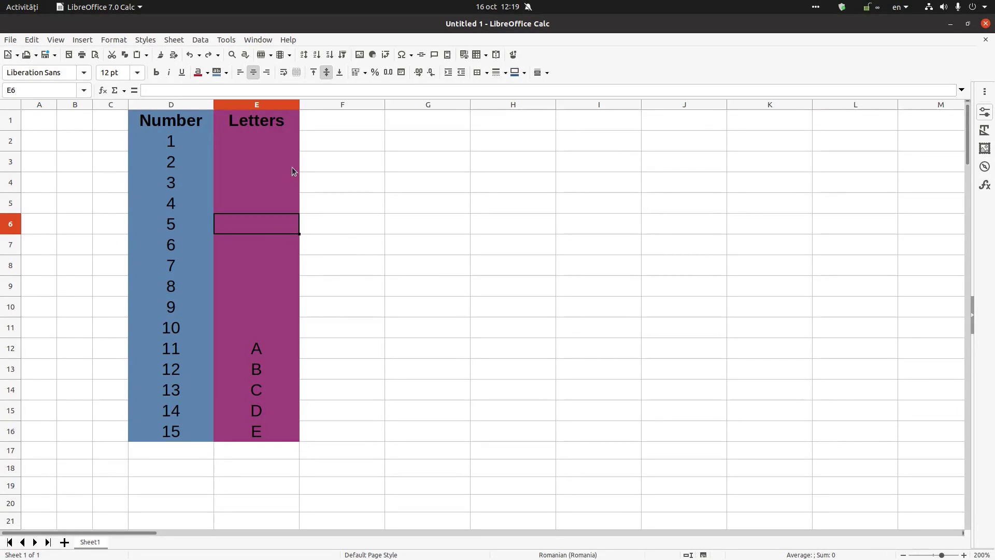
pyautogui.click(260, 168)
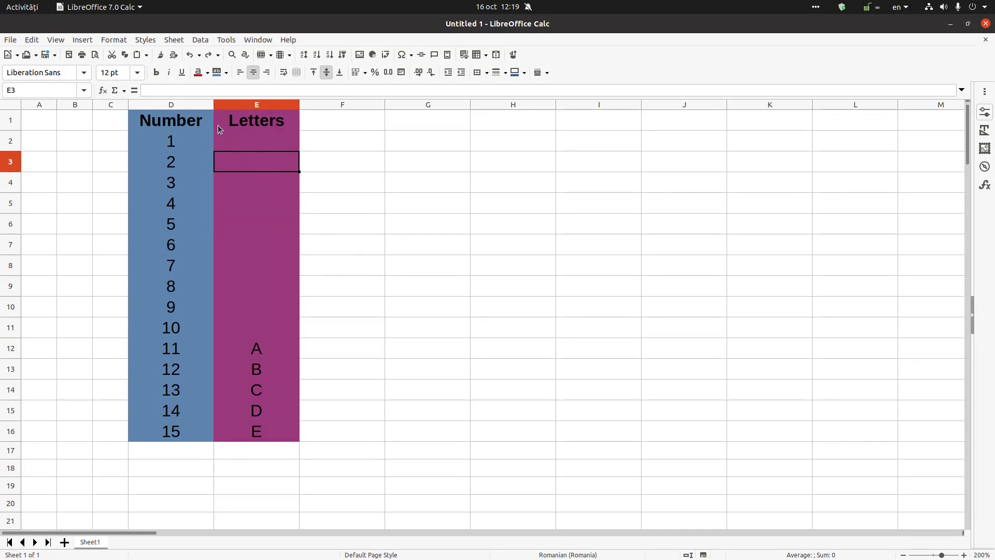
pyautogui.click(144, 149)
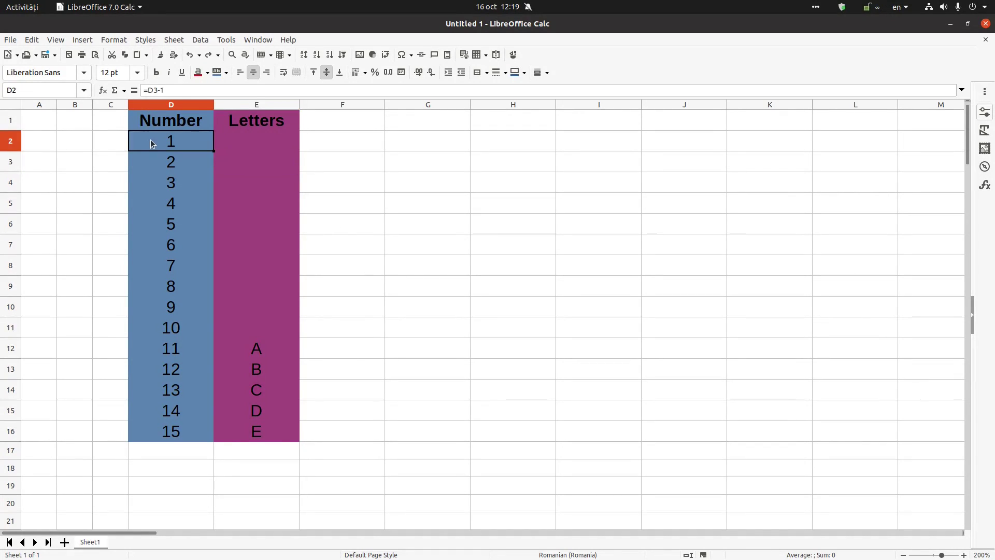
# - Select row 2 and view the sheet's row and column insertion commands without applying any
pyautogui.click(12, 146)
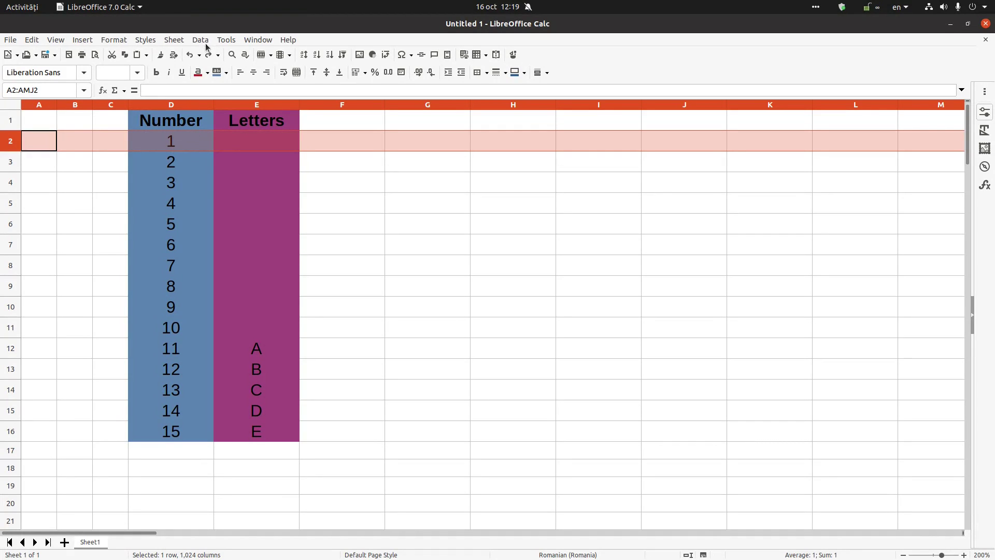
pyautogui.click(174, 40)
pyautogui.moveTo(188, 66)
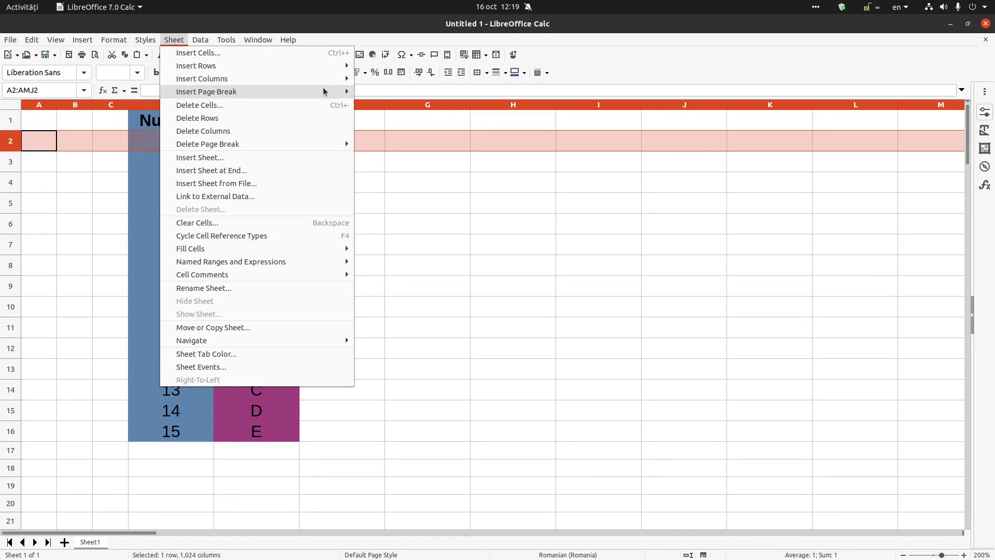
pyautogui.click(399, 154)
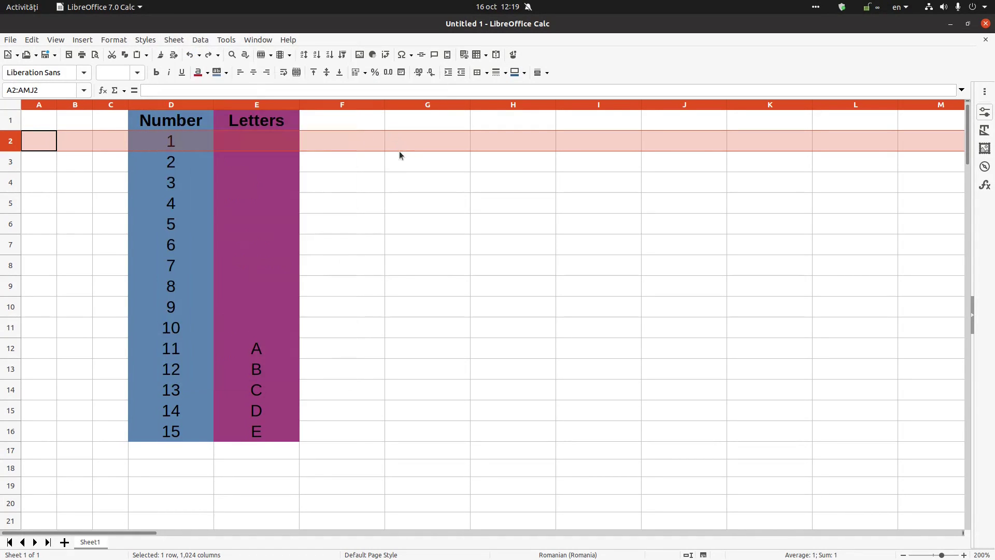
# - Insert one column after the Number column D
pyautogui.click(193, 103)
pyautogui.click(197, 40)
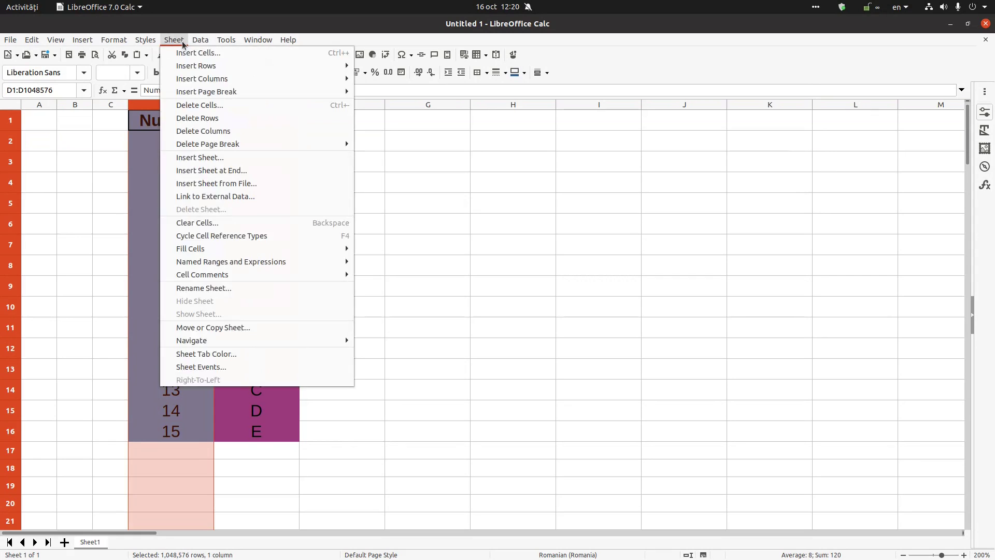
pyautogui.moveTo(186, 78)
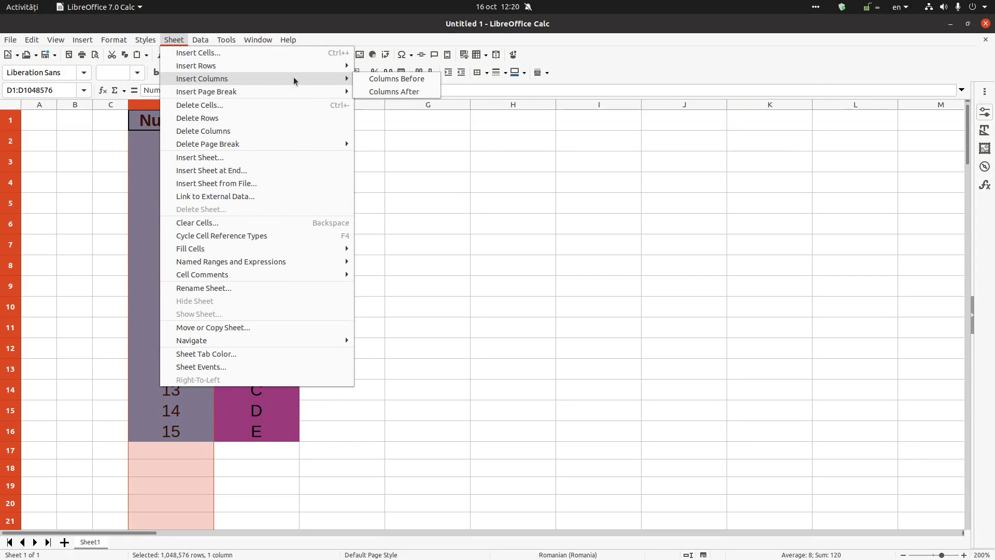
pyautogui.click(424, 91)
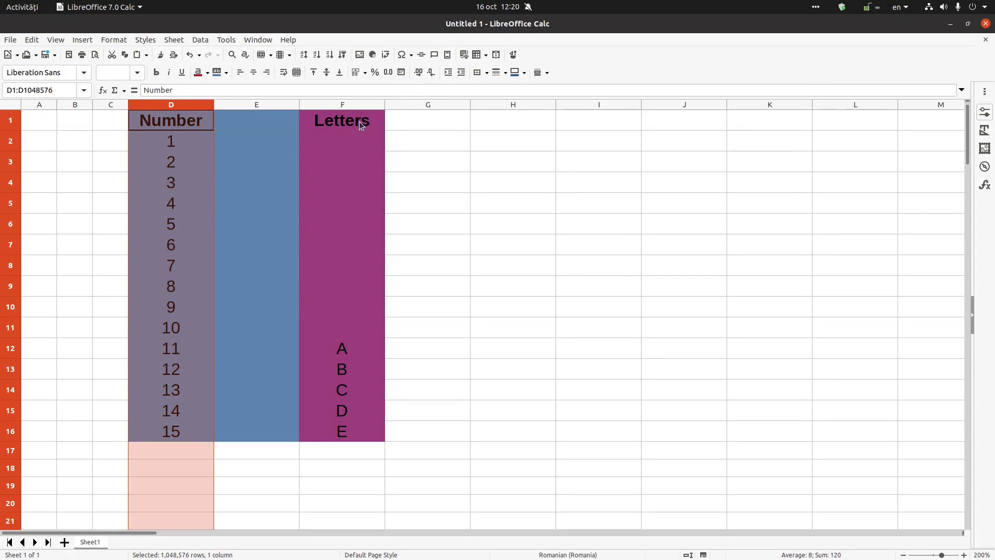
pyautogui.click(235, 134)
# - Insert a second column directly after column D
pyautogui.rightClick(197, 120)
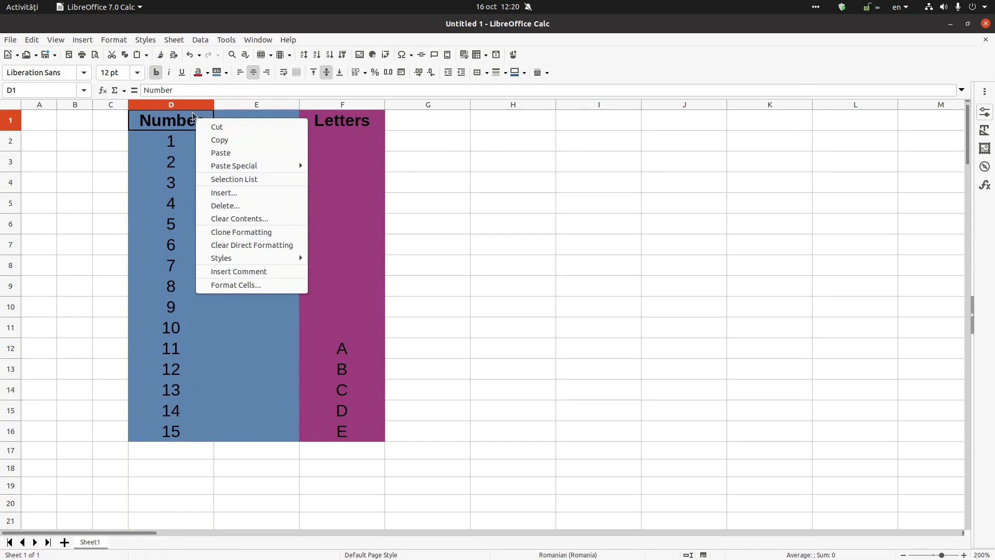
pyautogui.click(191, 106)
pyautogui.rightClick(189, 105)
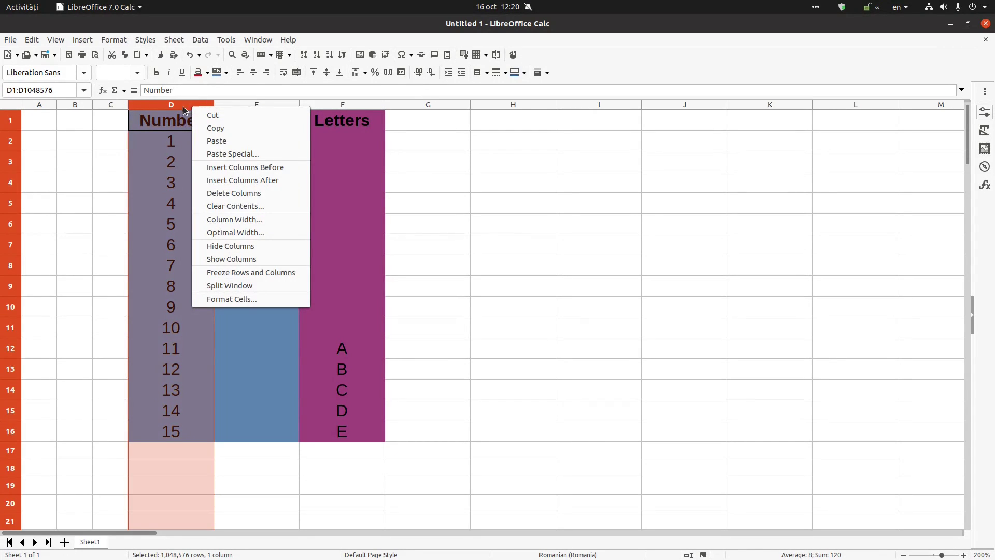
pyautogui.click(180, 123)
pyautogui.rightClick(181, 107)
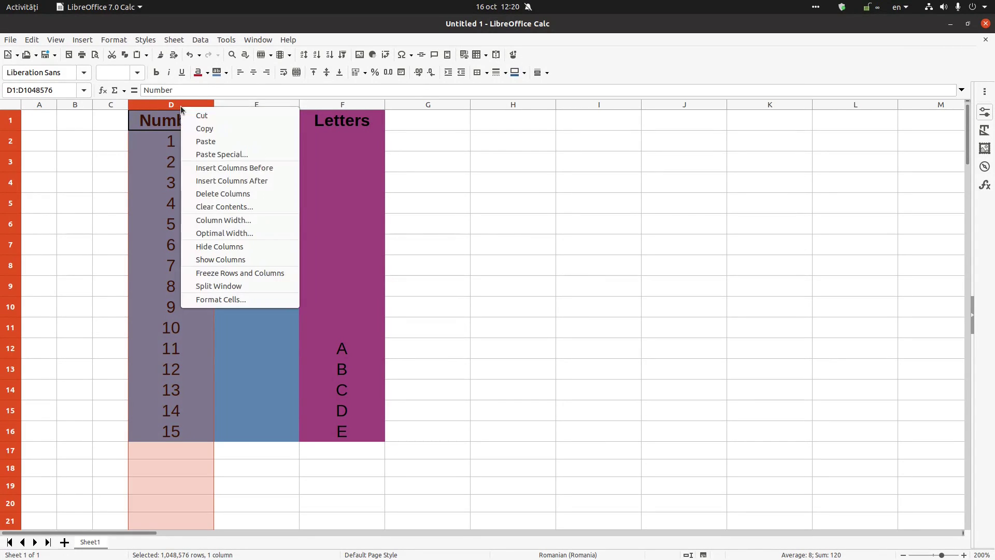
pyautogui.click(239, 181)
# - Insert one column before the Number column D
pyautogui.rightClick(214, 105)
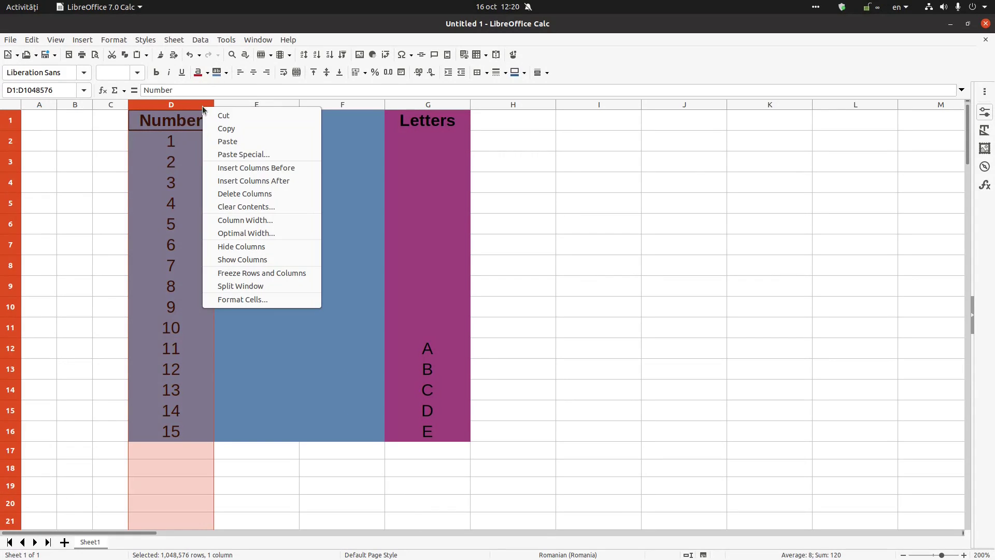
pyautogui.click(223, 167)
pyautogui.press('Down')
pyautogui.click(270, 143)
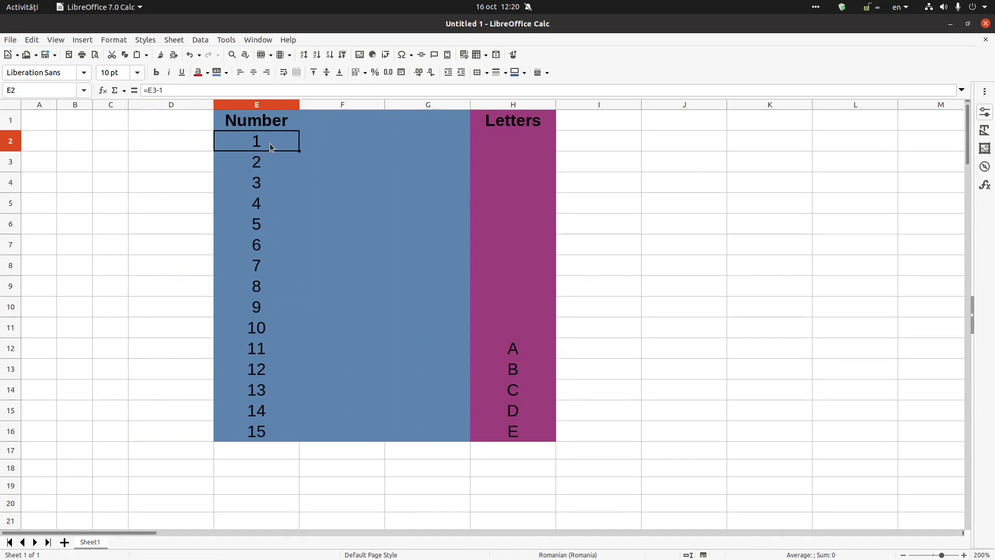
# - Show the About LibreOffice version information
pyautogui.click(288, 39)
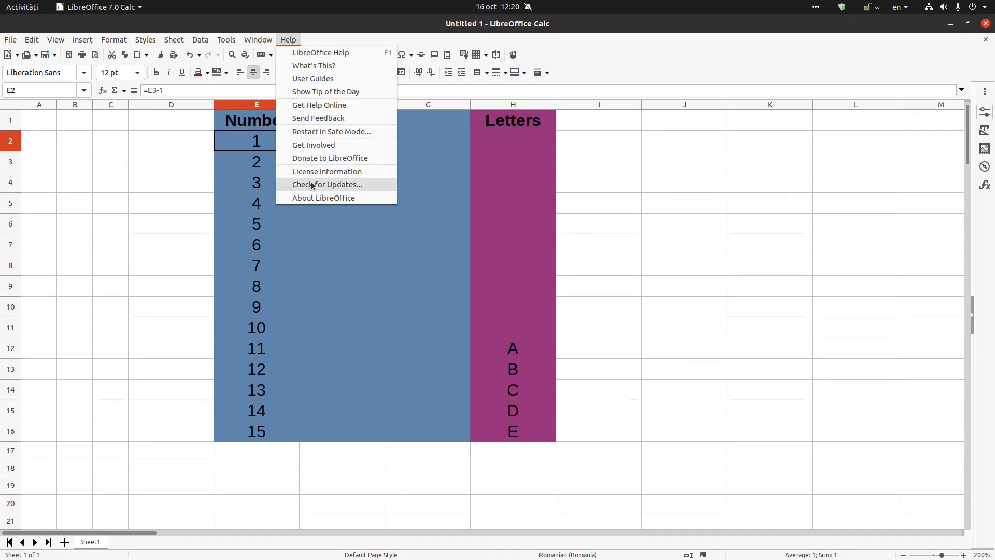
pyautogui.click(486, 231)
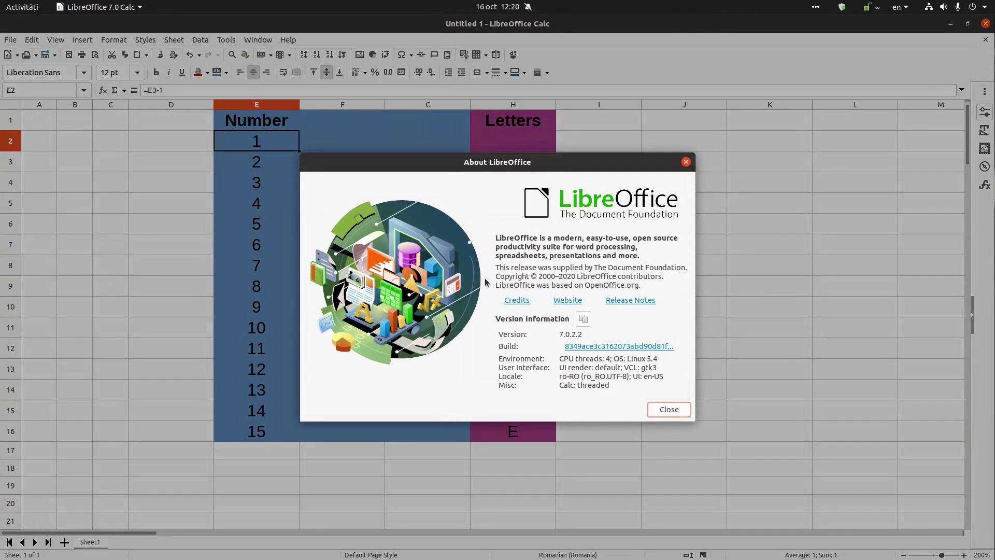